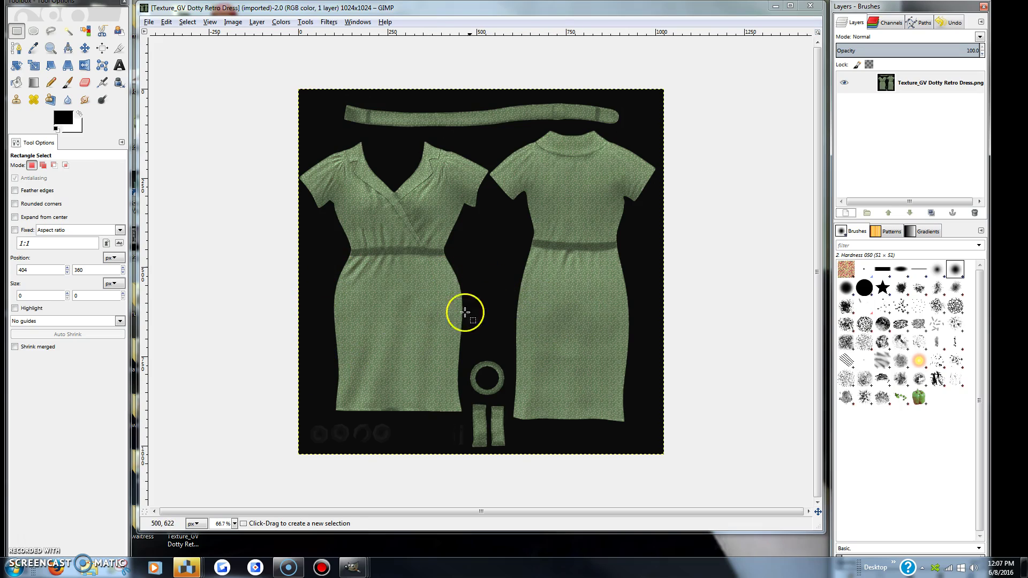
Bring the displacement map window forward and move it around over the dress texture.
{"action": "mouse_move", "coordinate": [356, 569]}
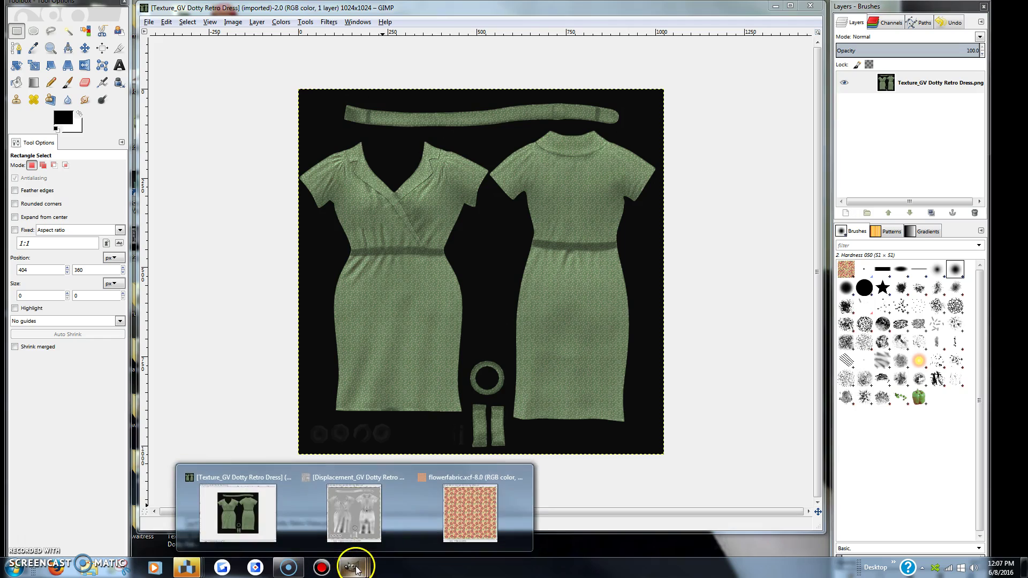
{"action": "left_click", "coordinate": [354, 513]}
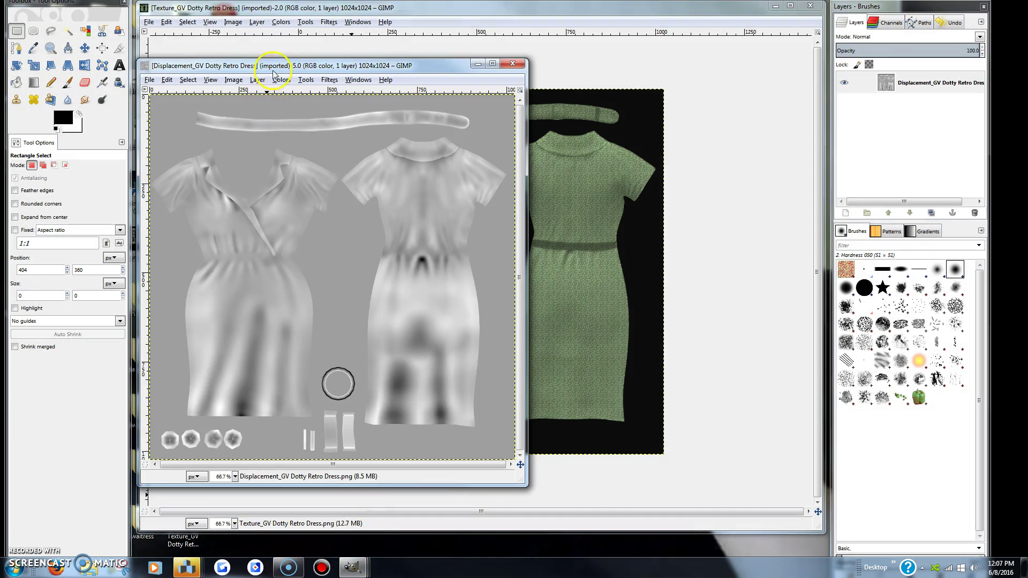
{"action": "left_click_drag", "start_coordinate": [274, 70], "coordinate": [291, 62]}
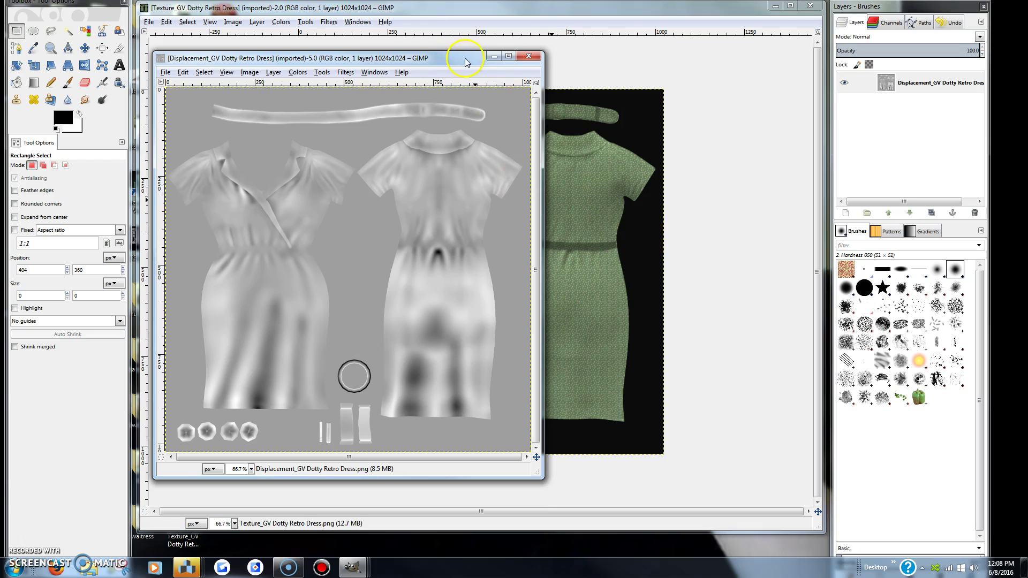
{"action": "left_click_drag", "start_coordinate": [460, 58], "coordinate": [572, 474]}
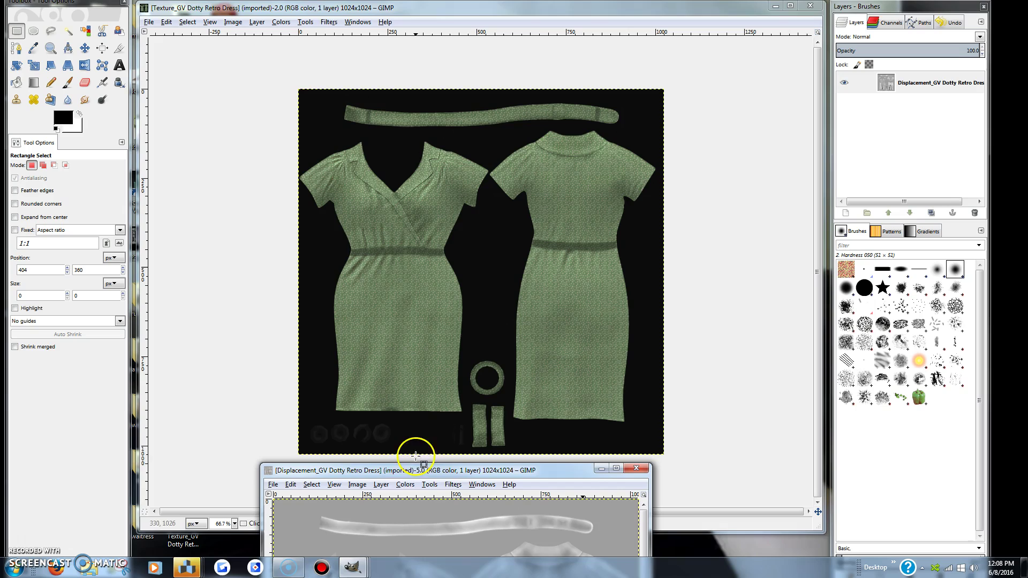
{"action": "left_click_drag", "start_coordinate": [407, 470], "coordinate": [283, 85]}
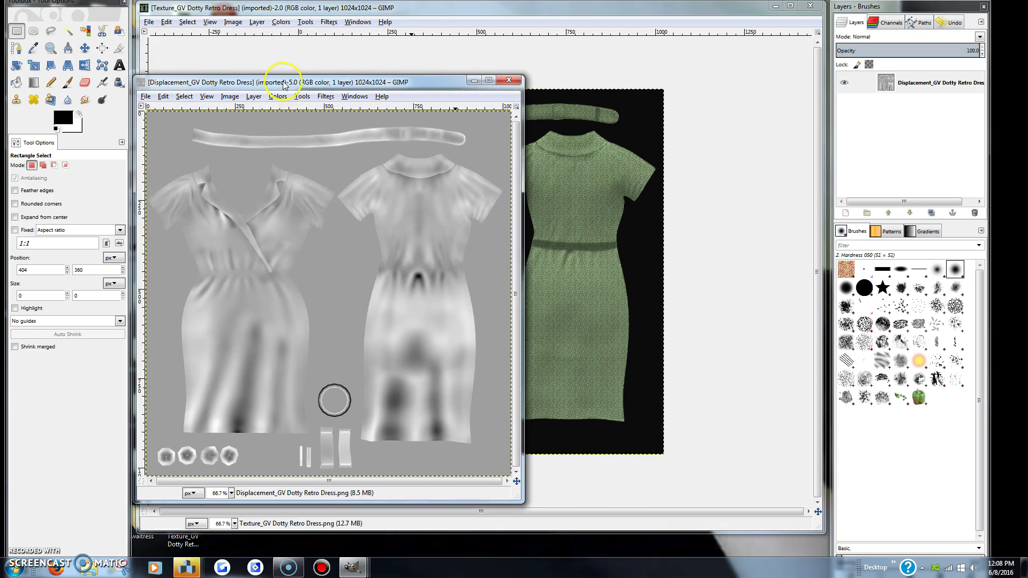
Bring up the flowerfabric image, reposition it, then minimize it and the displacement map.
{"action": "mouse_move", "coordinate": [353, 566]}
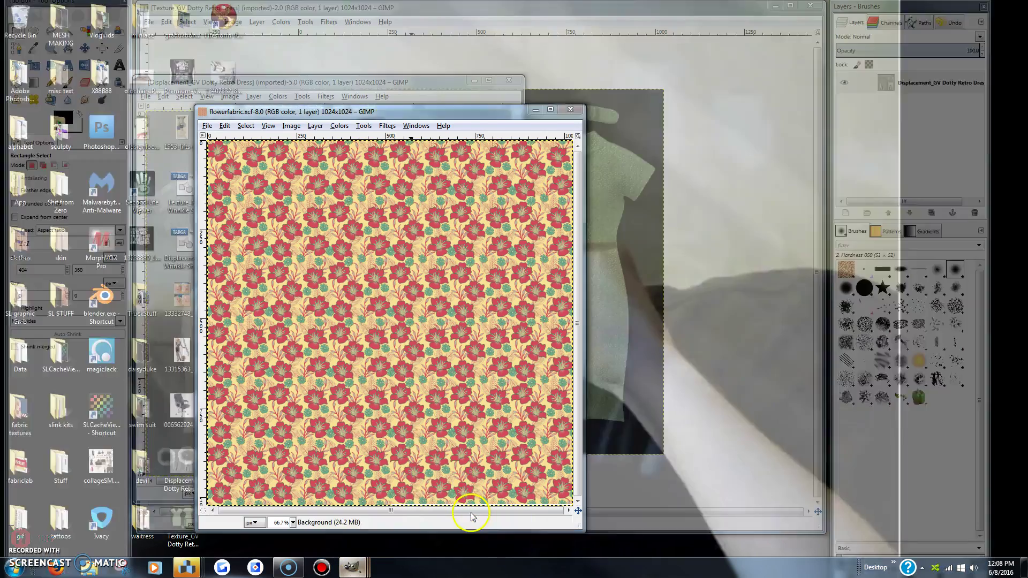
{"action": "left_click", "coordinate": [470, 513]}
{"action": "left_click_drag", "start_coordinate": [368, 117], "coordinate": [423, 101]}
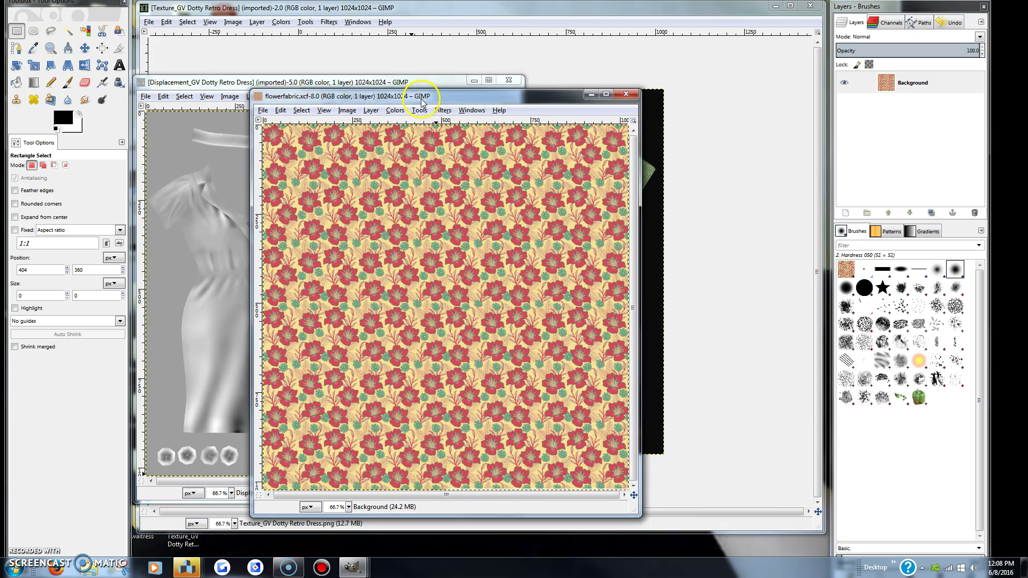
{"action": "left_click", "coordinate": [591, 95]}
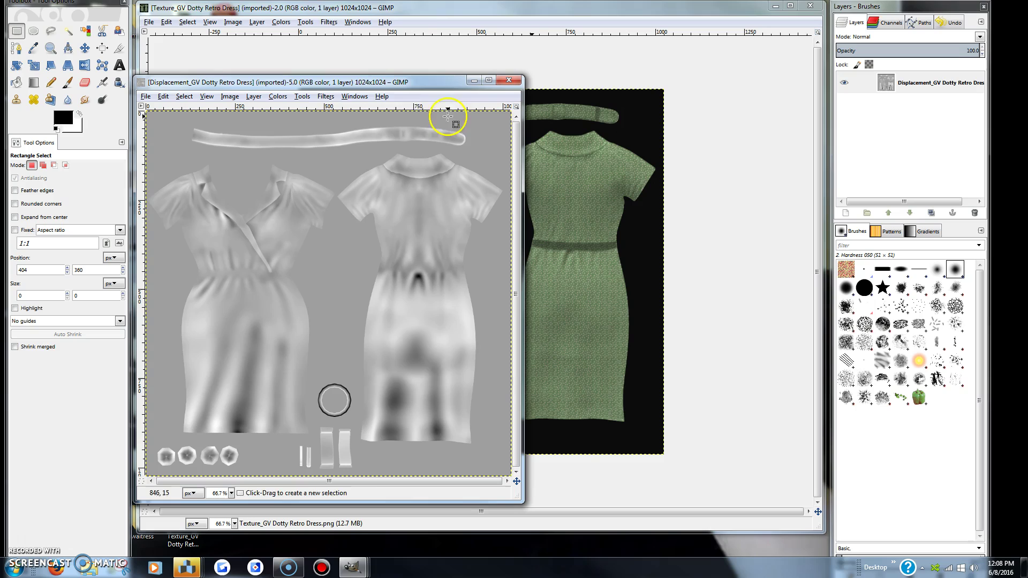
{"action": "left_click", "coordinate": [474, 80]}
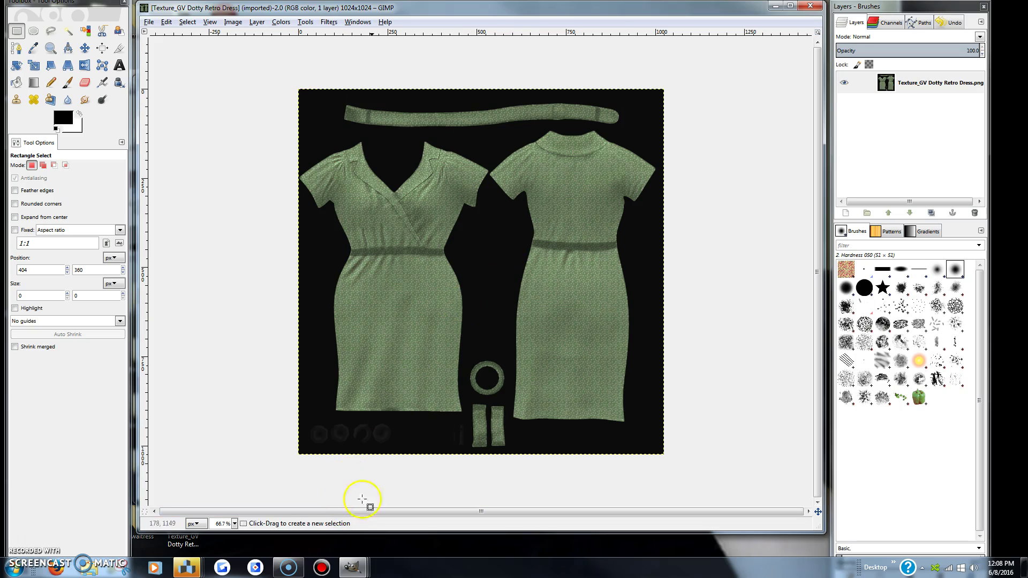
Add a transparent layer to the dress texture and bring the displacement map forward.
{"action": "left_click", "coordinate": [846, 214]}
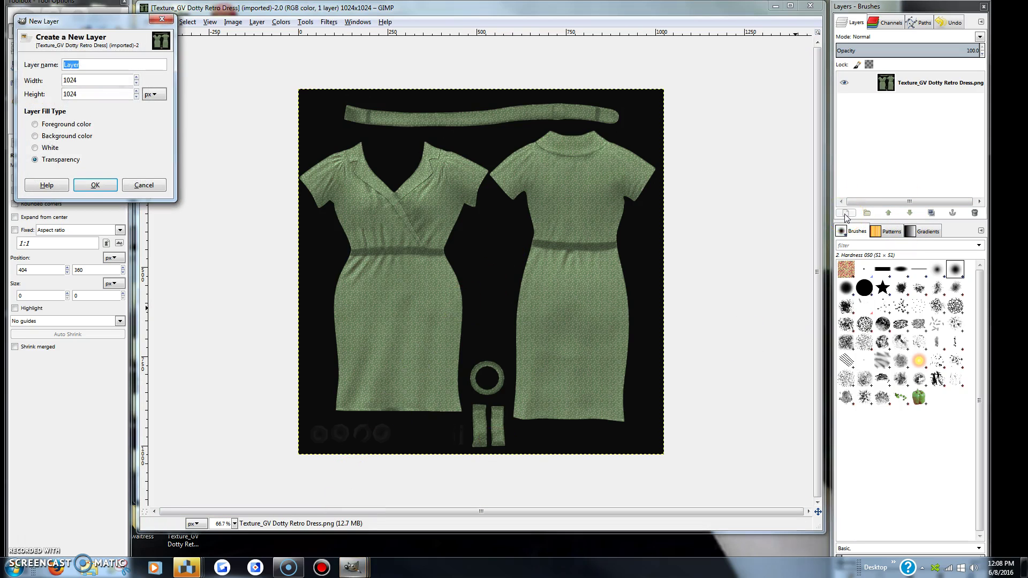
{"action": "left_click", "coordinate": [94, 184]}
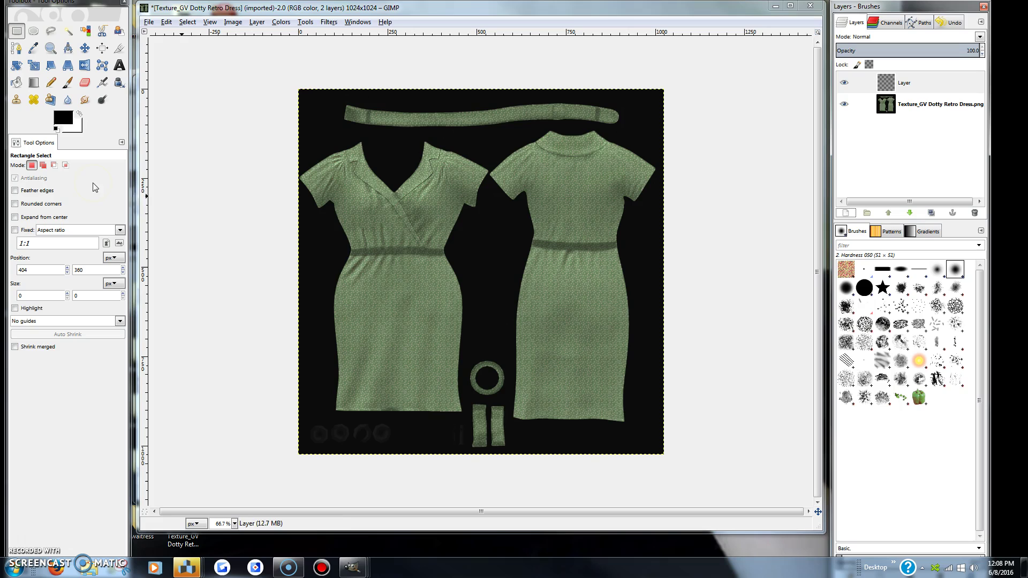
{"action": "left_click", "coordinate": [352, 568]}
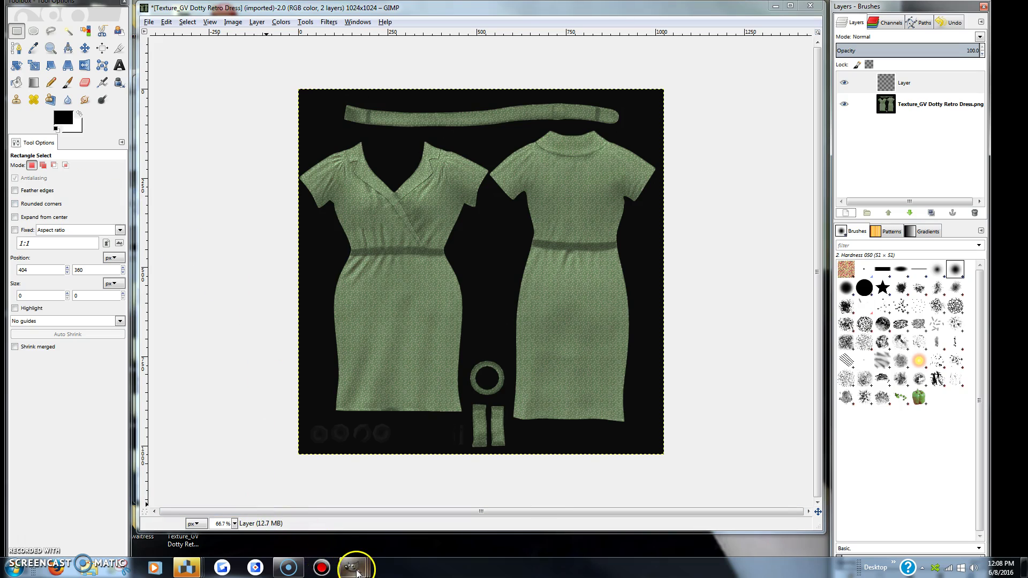
{"action": "left_click", "coordinate": [345, 528]}
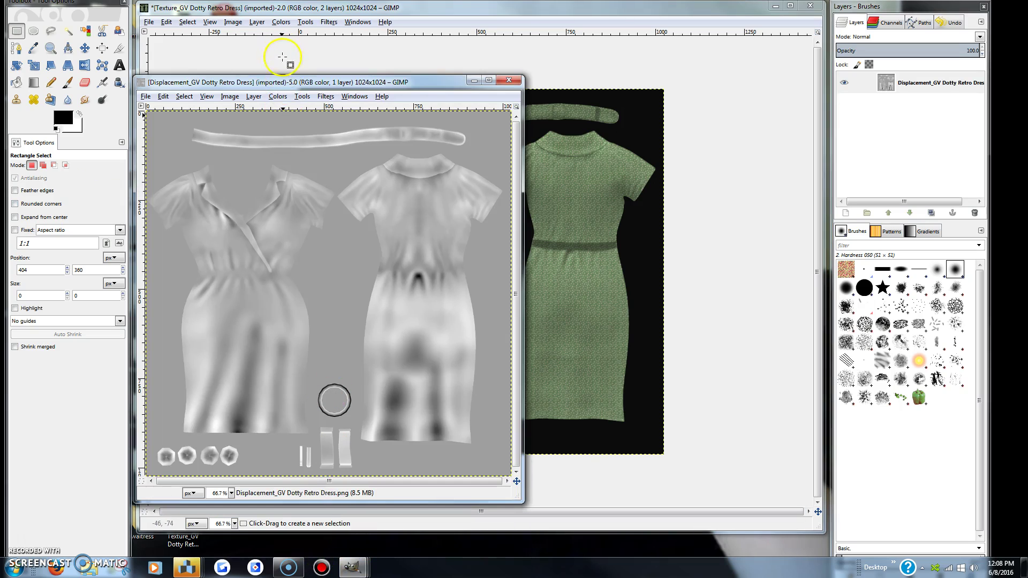
{"action": "left_click_drag", "start_coordinate": [285, 83], "coordinate": [324, 71]}
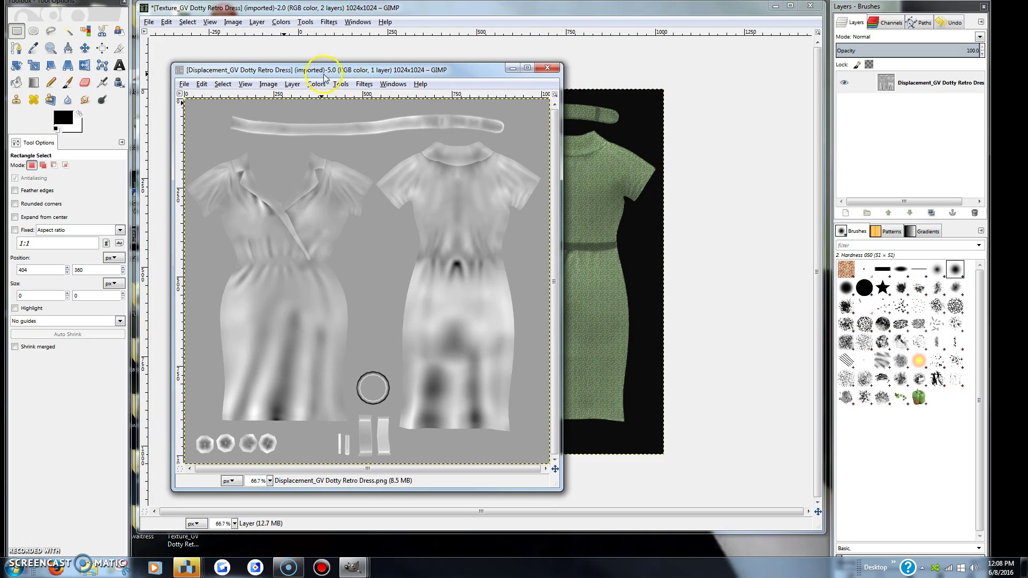
Apply Color to Alpha to the displacement map and copy the result.
{"action": "left_click", "coordinate": [317, 84]}
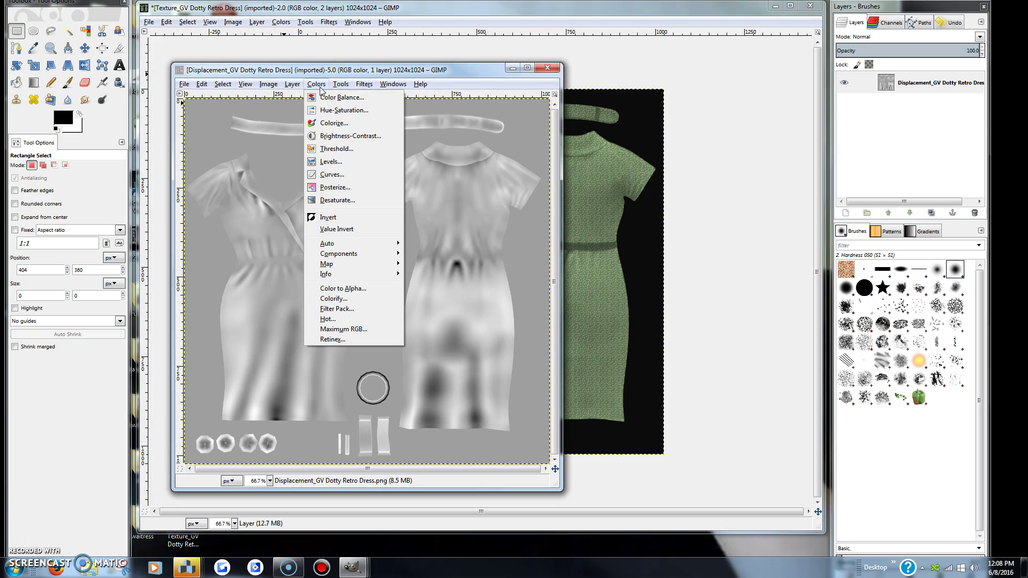
{"action": "left_click", "coordinate": [331, 291]}
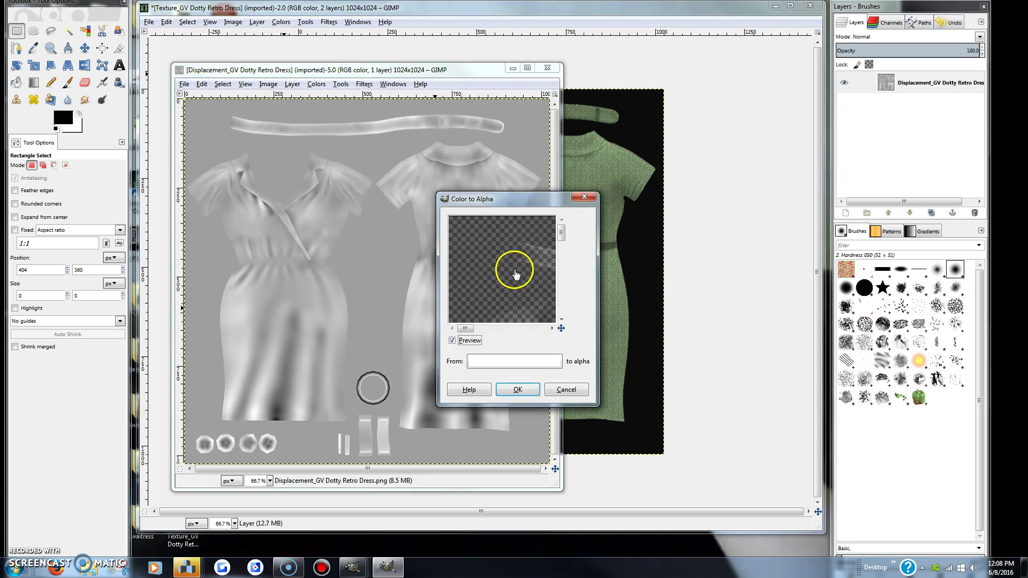
{"action": "left_click_drag", "start_coordinate": [524, 284], "coordinate": [502, 253]}
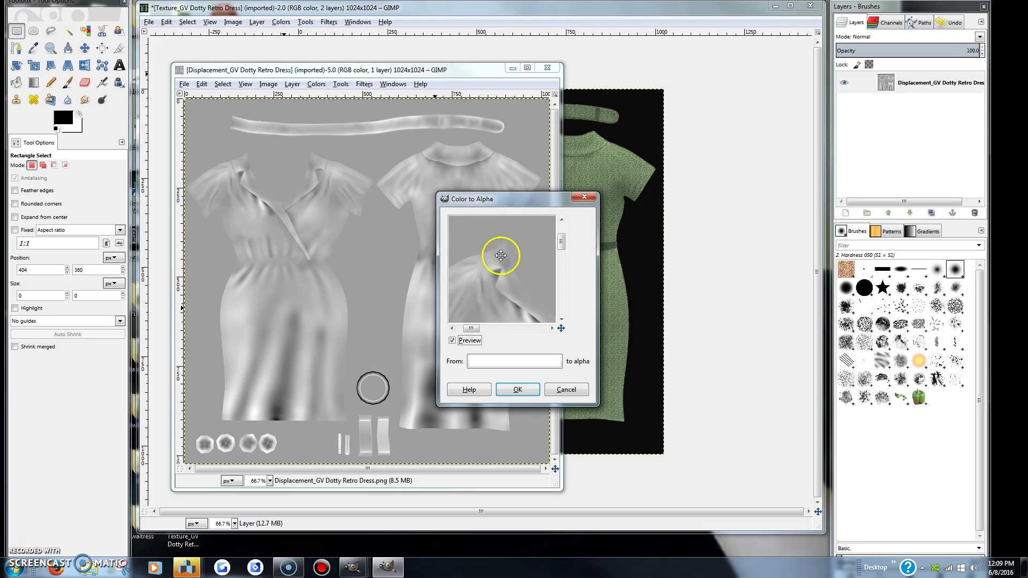
{"action": "left_click", "coordinate": [517, 390]}
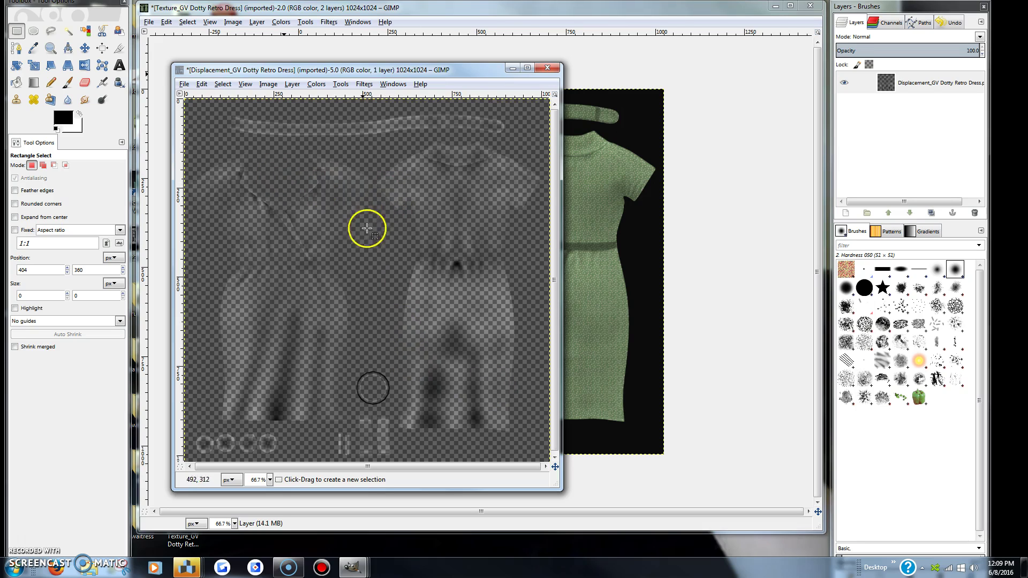
{"action": "left_click", "coordinate": [201, 84]}
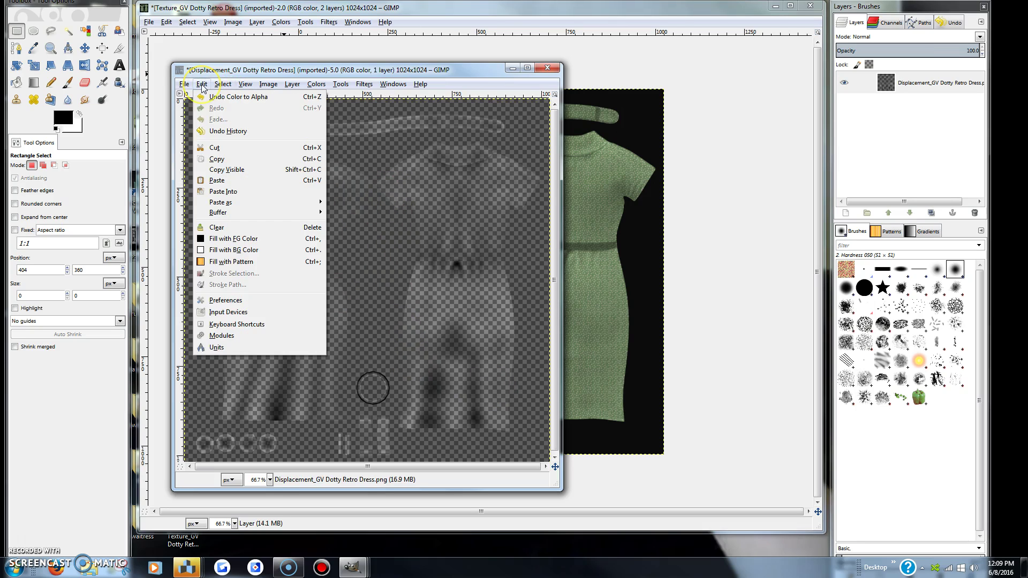
{"action": "left_click", "coordinate": [220, 159]}
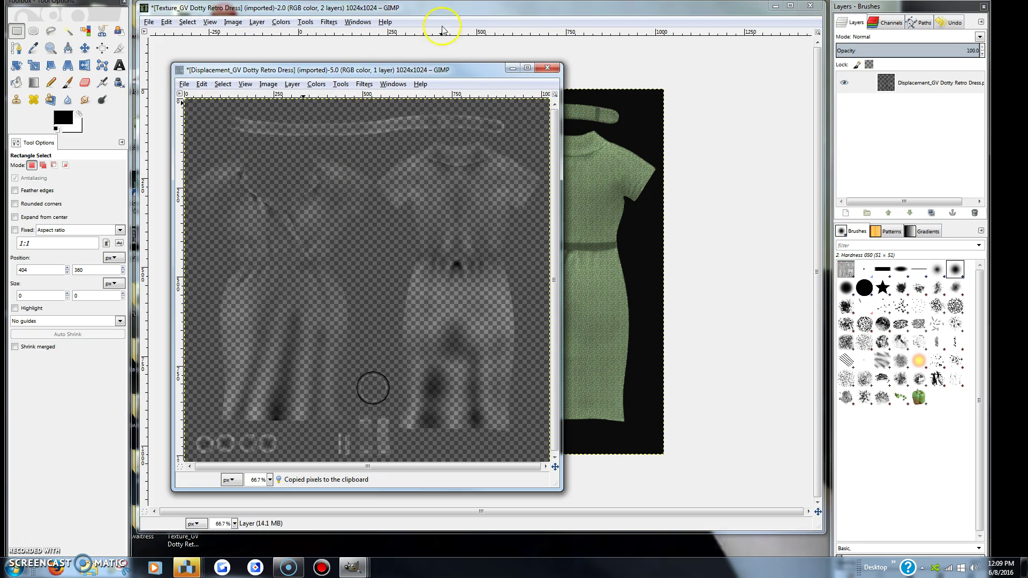
Paste the transparent displacement map onto the empty Layer of the dress texture and anchor it.
{"action": "left_click", "coordinate": [451, 11]}
{"action": "left_click", "coordinate": [904, 83]}
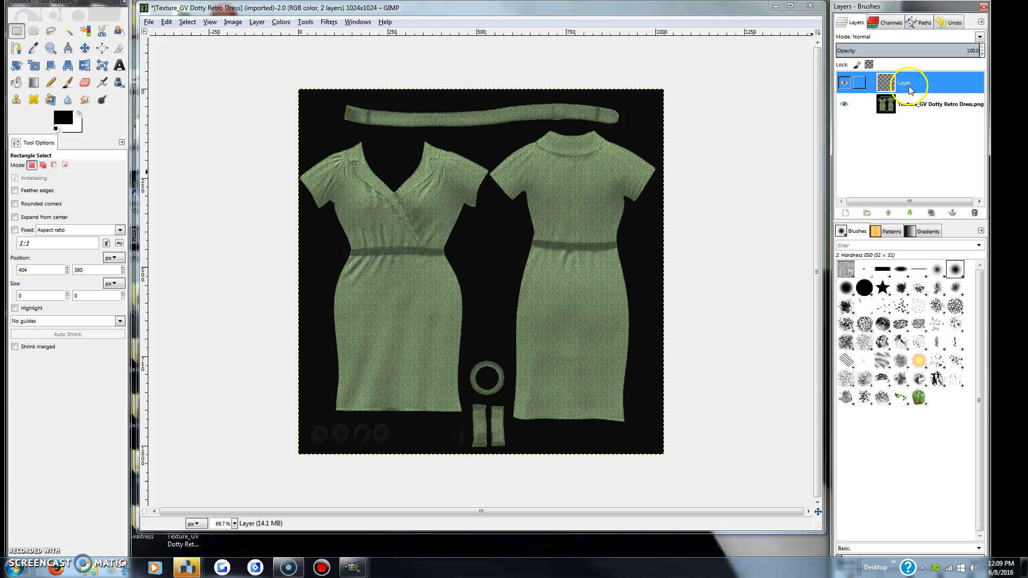
{"action": "left_click", "coordinate": [167, 22]}
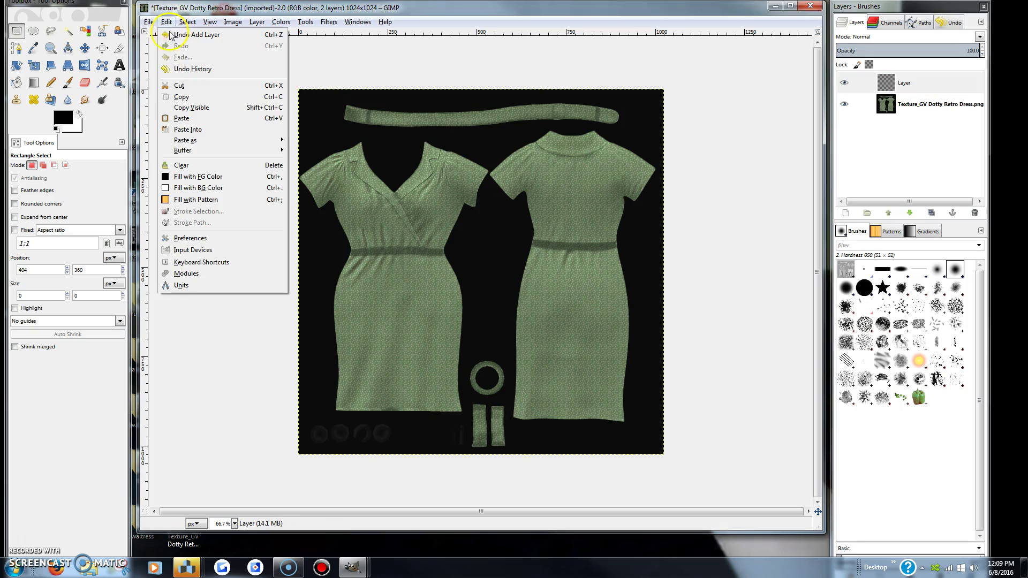
{"action": "left_click", "coordinate": [182, 118]}
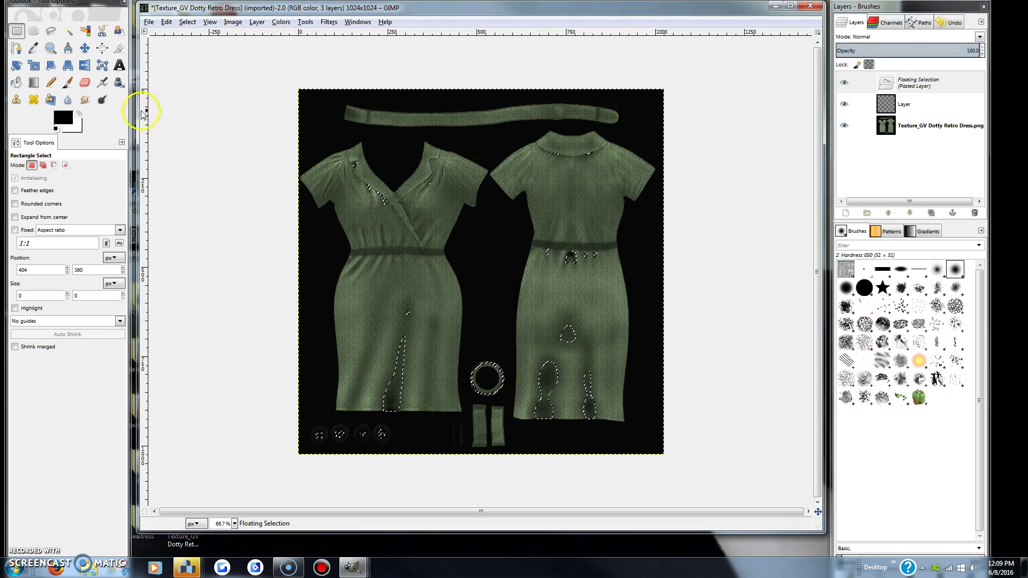
{"action": "left_click", "coordinate": [187, 23]}
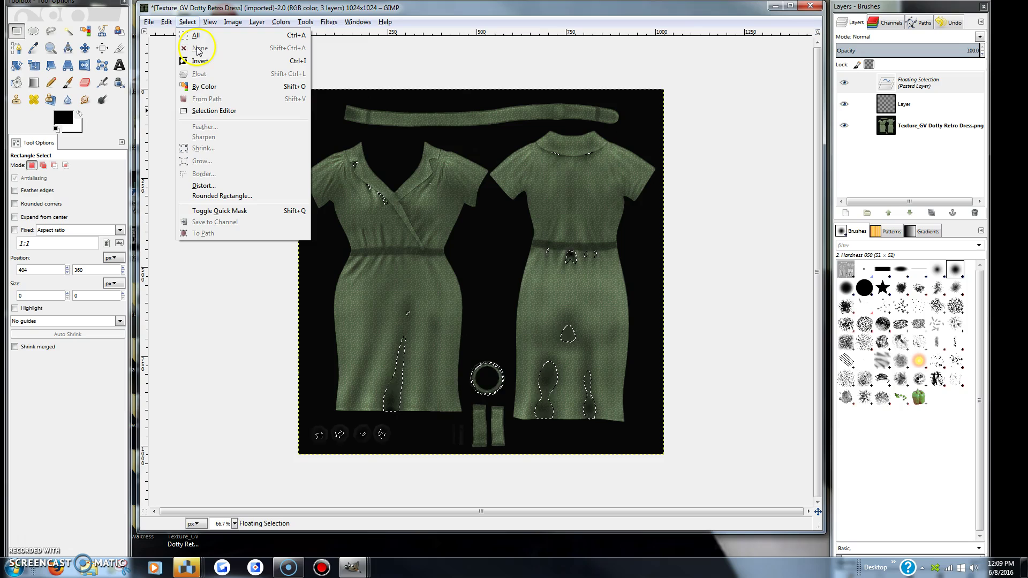
{"action": "left_click", "coordinate": [188, 262]}
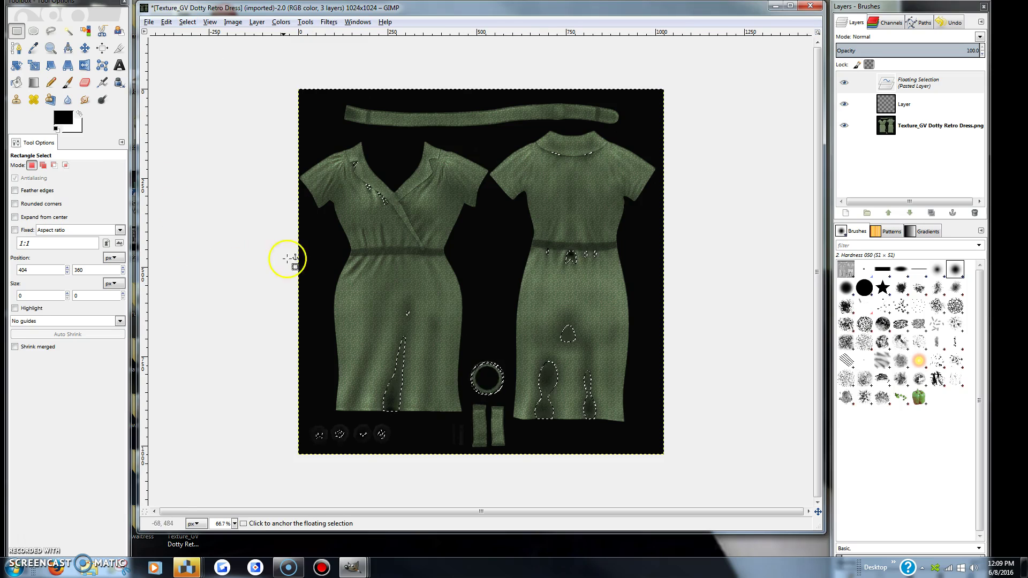
{"action": "left_click", "coordinate": [276, 232]}
{"action": "left_click", "coordinate": [276, 232]}
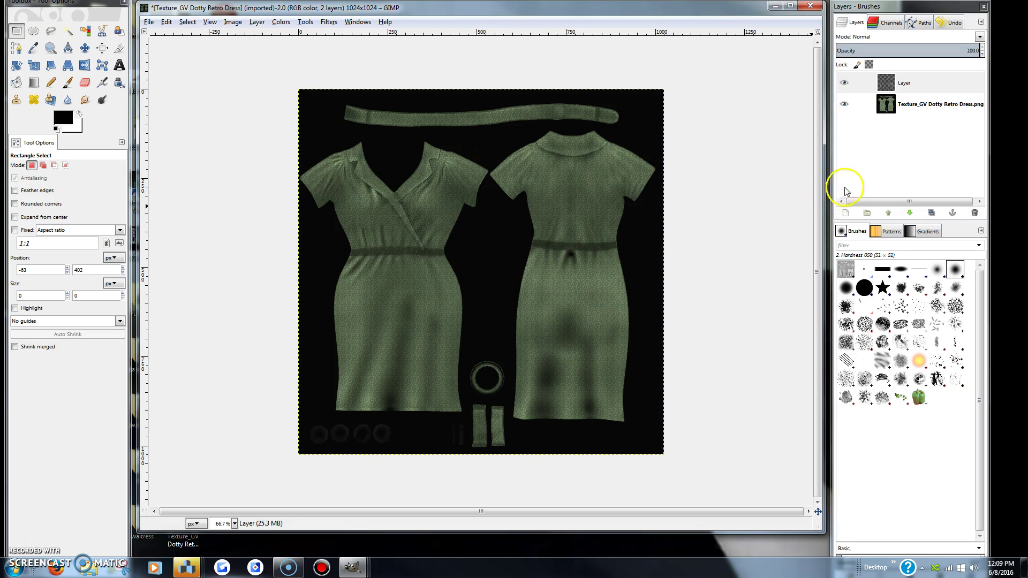
Create transparent Layer #1 and move it below Layer.
{"action": "left_click", "coordinate": [846, 213]}
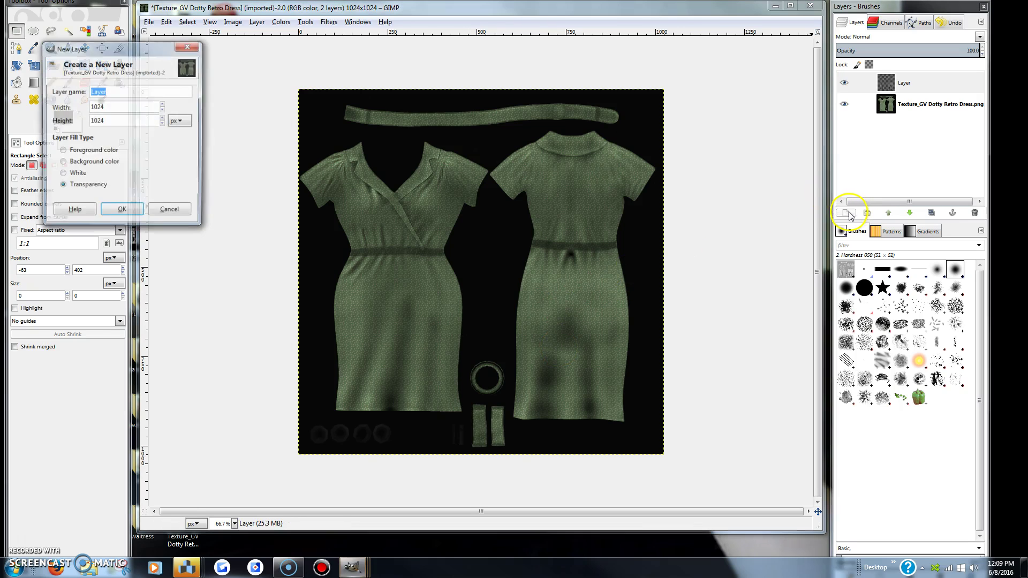
{"action": "left_click", "coordinate": [121, 210]}
{"action": "left_click_drag", "start_coordinate": [890, 95], "coordinate": [899, 114]}
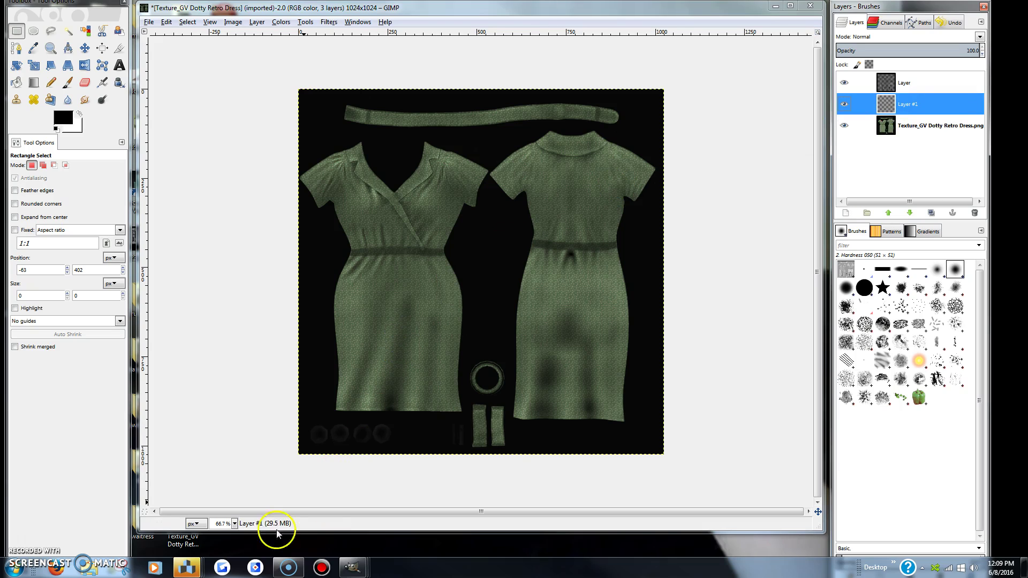
Copy the flowerfabric pattern and minimize its image window.
{"action": "left_click", "coordinate": [350, 565]}
{"action": "left_click", "coordinate": [441, 508]}
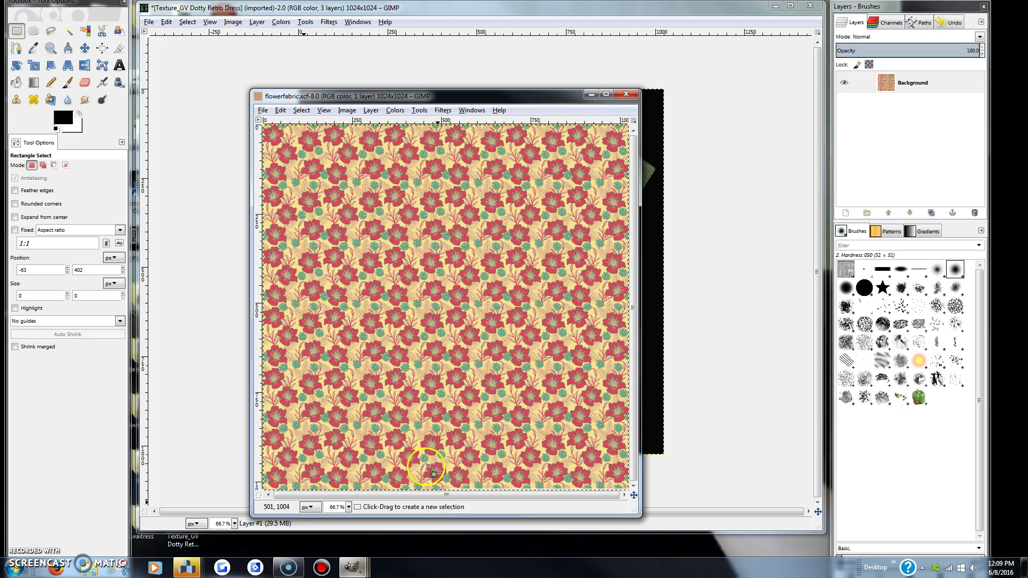
{"action": "left_click", "coordinate": [280, 110]}
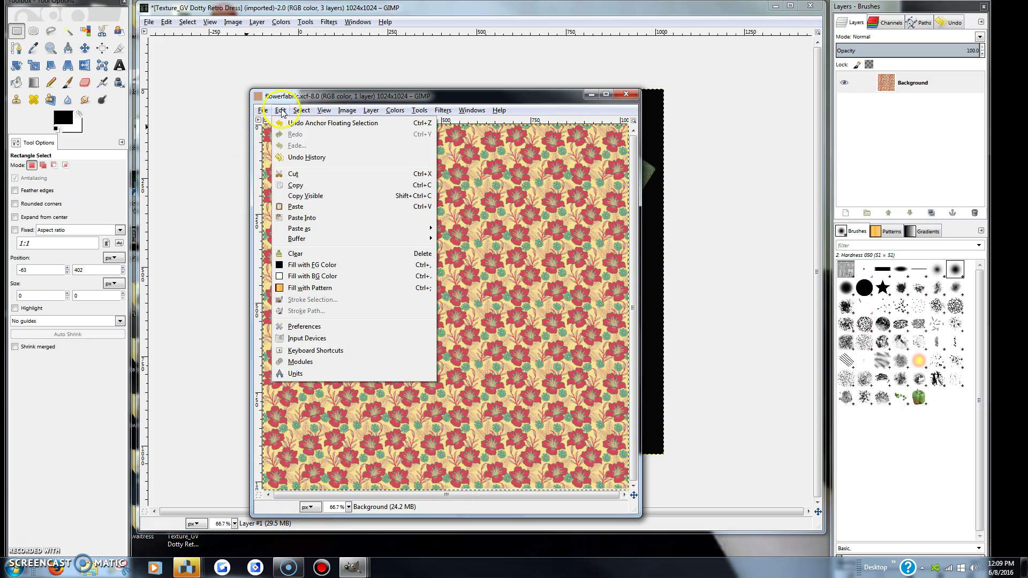
{"action": "left_click", "coordinate": [294, 185]}
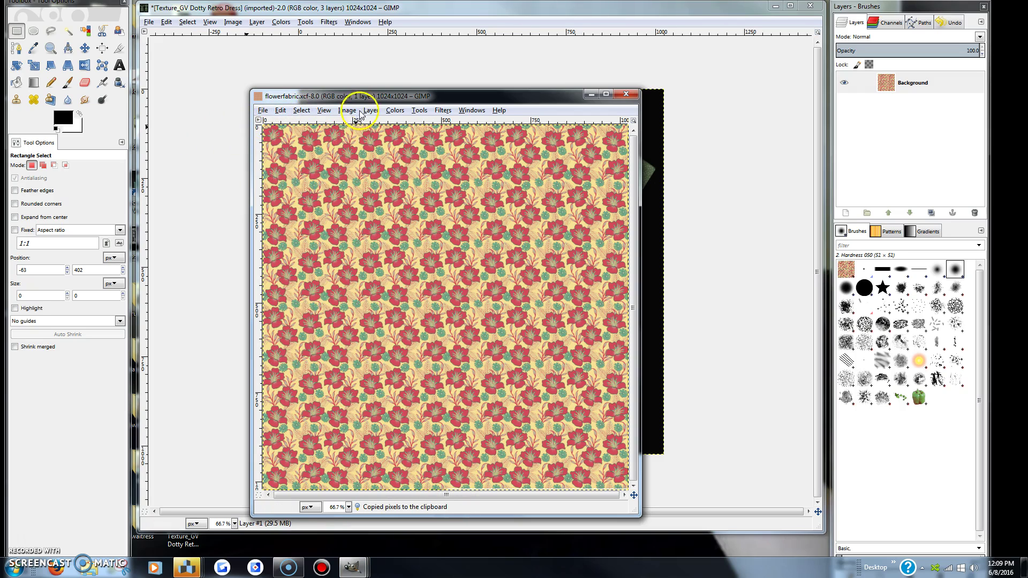
{"action": "left_click_drag", "start_coordinate": [372, 100], "coordinate": [292, 78]}
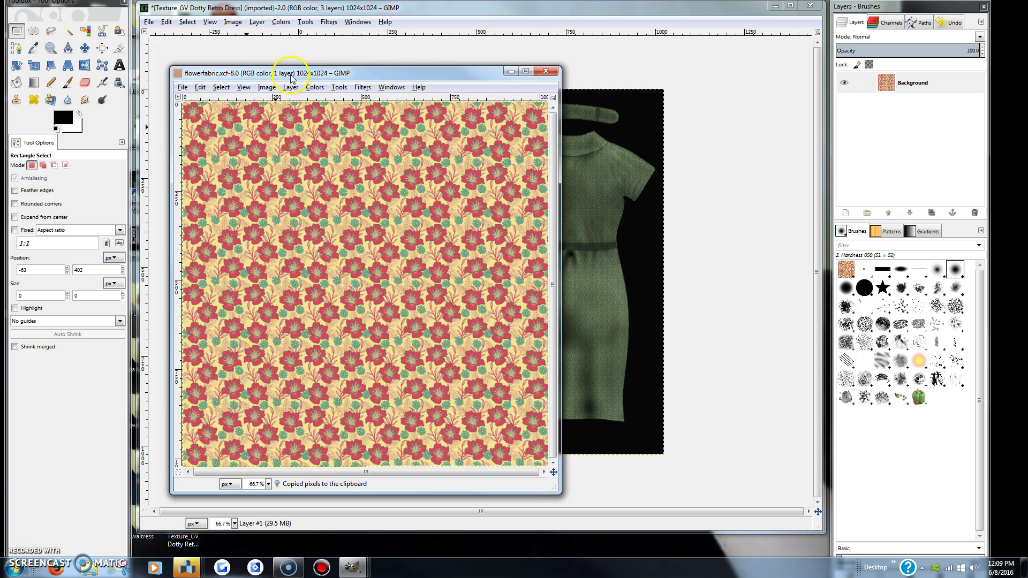
{"action": "left_click", "coordinate": [511, 70]}
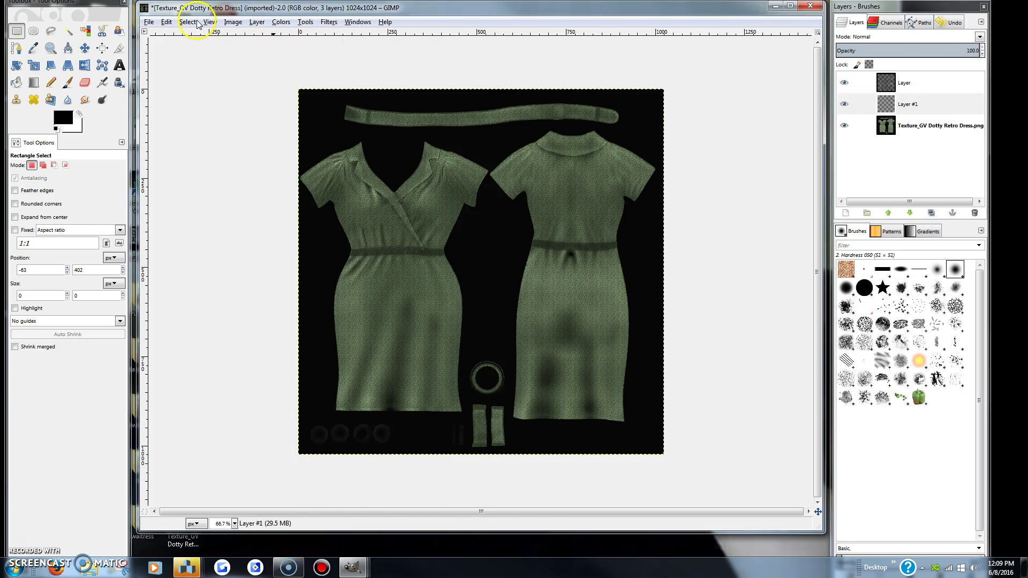
Paste the floral pattern into Layer #1, anchor it, and set its opacity to 22.
{"action": "left_click", "coordinate": [936, 104]}
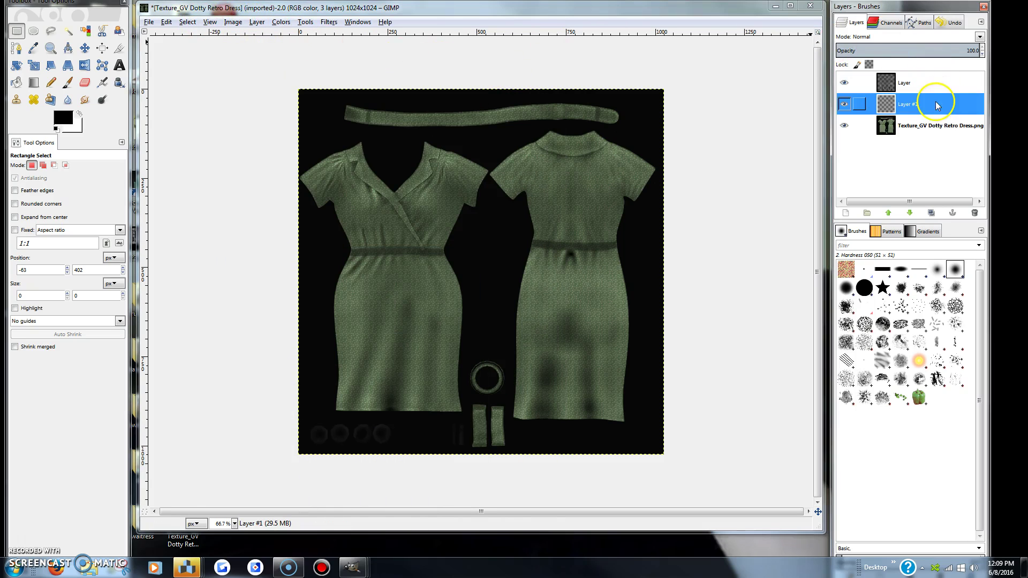
{"action": "left_click", "coordinate": [166, 22]}
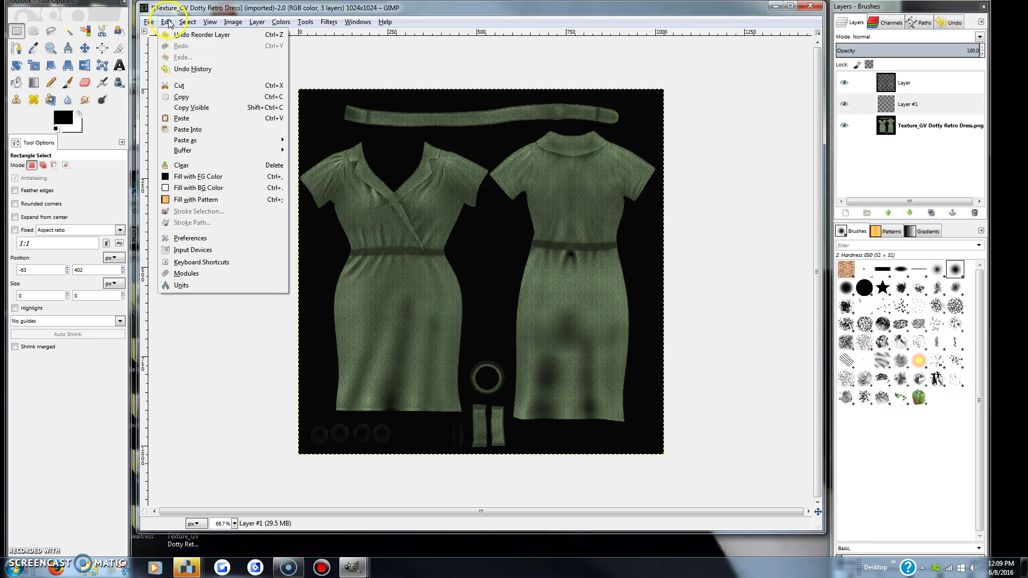
{"action": "left_click", "coordinate": [184, 118]}
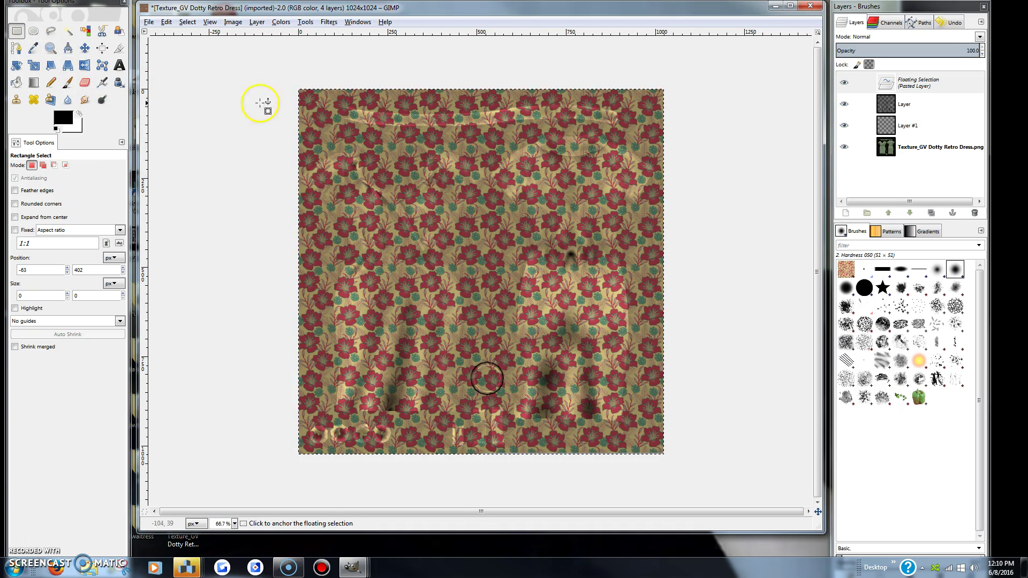
{"action": "left_click", "coordinate": [284, 107]}
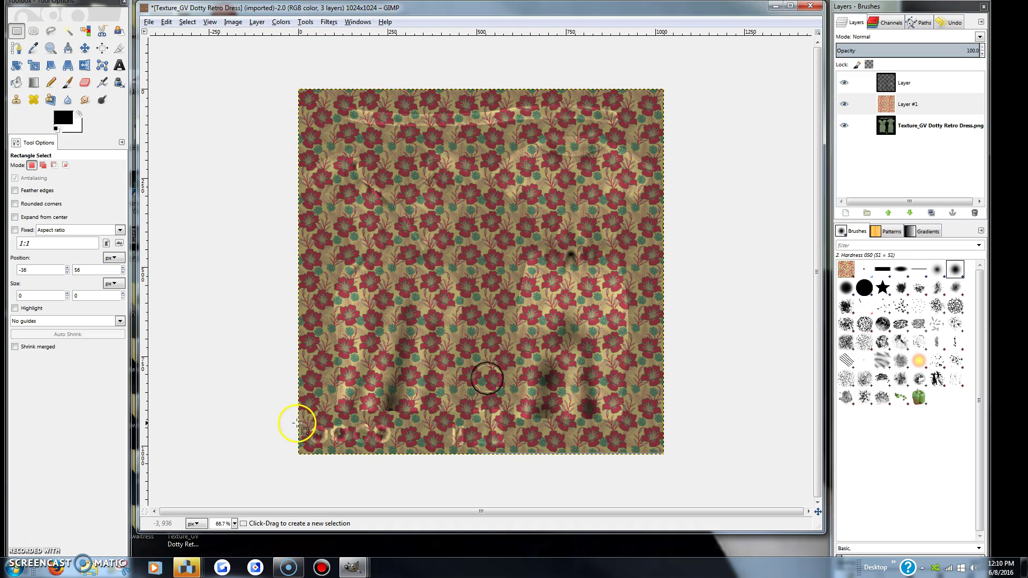
{"action": "left_click", "coordinate": [982, 53]}
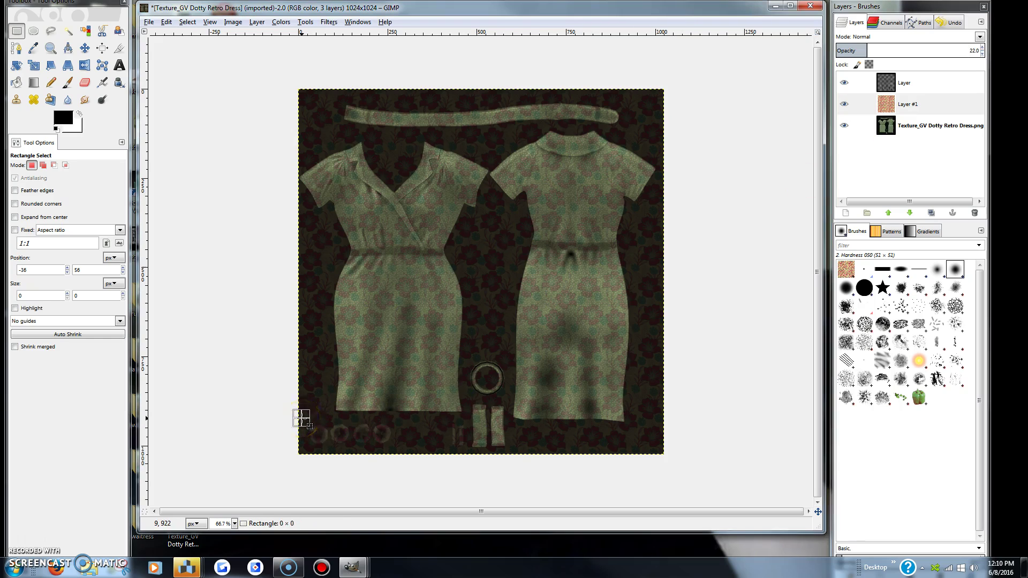
Clear the floral pattern from the lower-left button strip, then select the ring and undo the accidental fill.
{"action": "left_click_drag", "start_coordinate": [302, 419], "coordinate": [399, 449]}
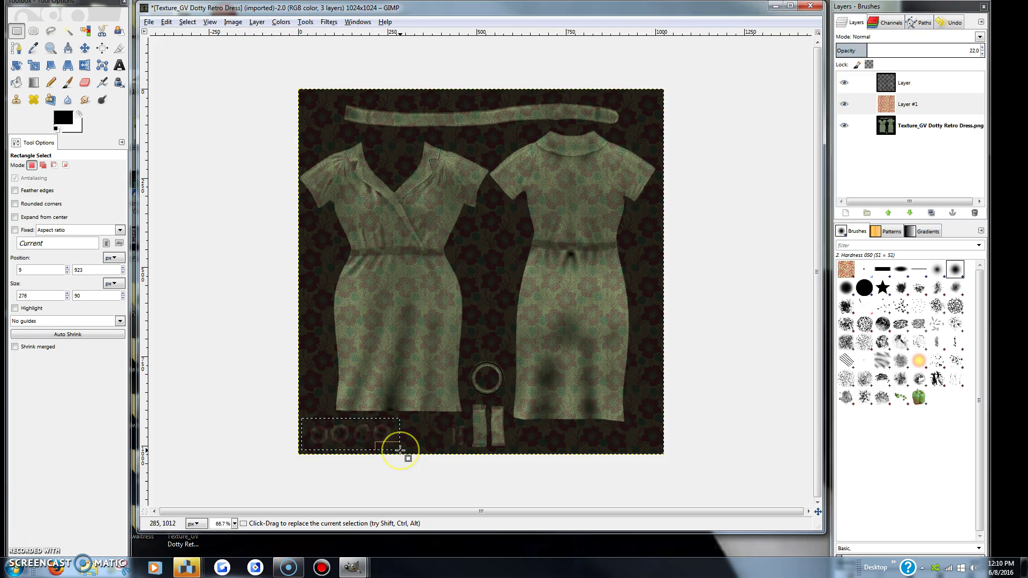
{"action": "key", "text": "Delete"}
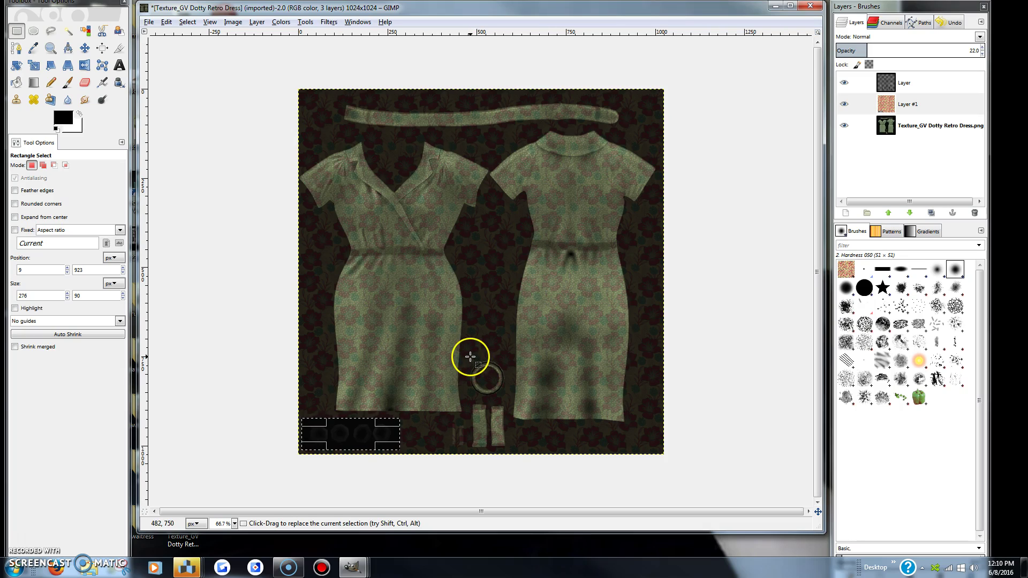
{"action": "left_click_drag", "start_coordinate": [470, 353], "coordinate": [506, 398]}
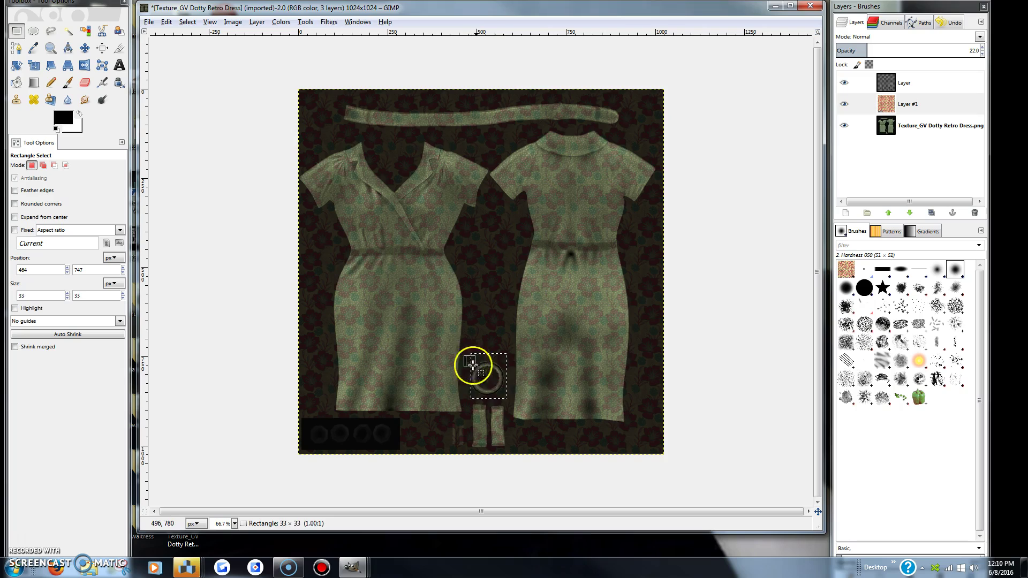
{"action": "left_click_drag", "start_coordinate": [472, 364], "coordinate": [505, 397]}
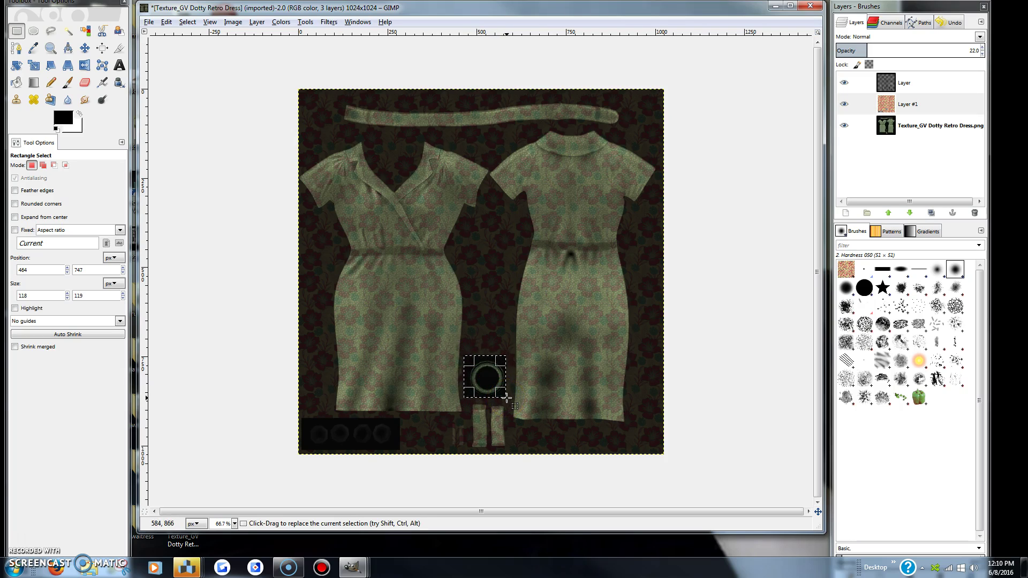
{"action": "left_click", "coordinate": [168, 22]}
{"action": "left_click", "coordinate": [178, 38]}
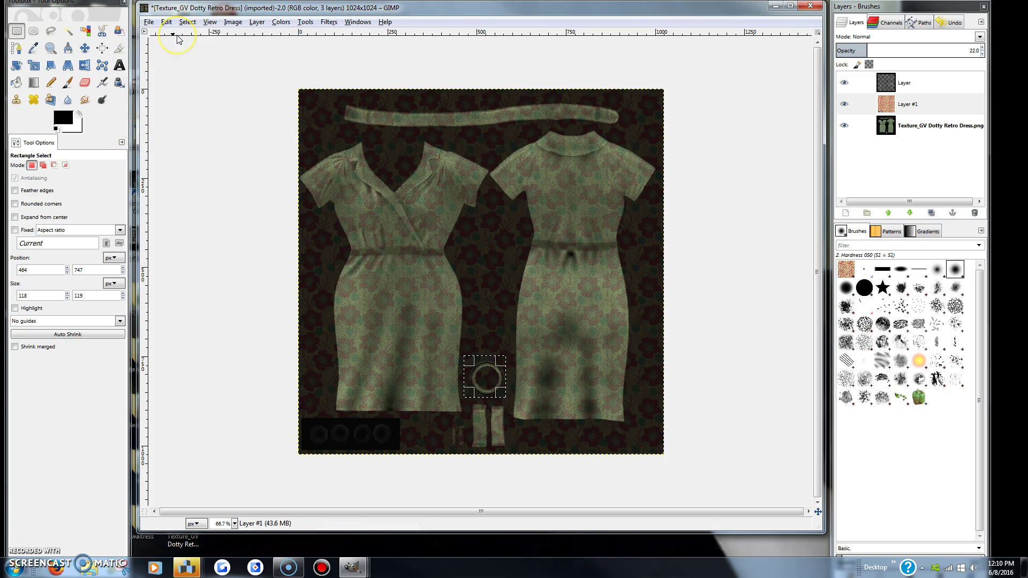
Raise Layer #1 opacity to 100, then make the top Layer active and keep its opacity at 100.
{"action": "left_click", "coordinate": [982, 47]}
{"action": "left_click_drag", "start_coordinate": [983, 51], "coordinate": [983, 51]}
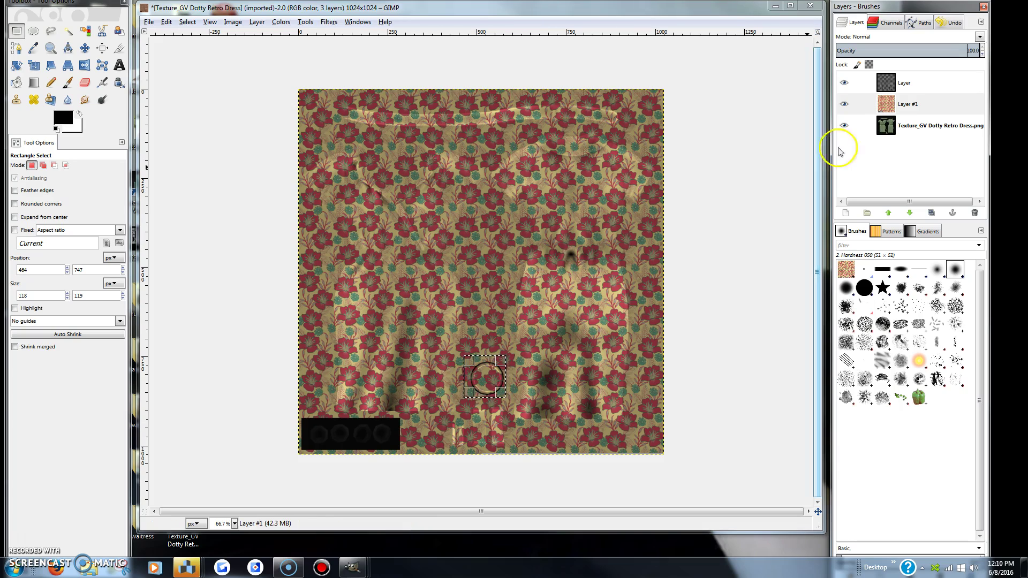
{"action": "left_click", "coordinate": [836, 143]}
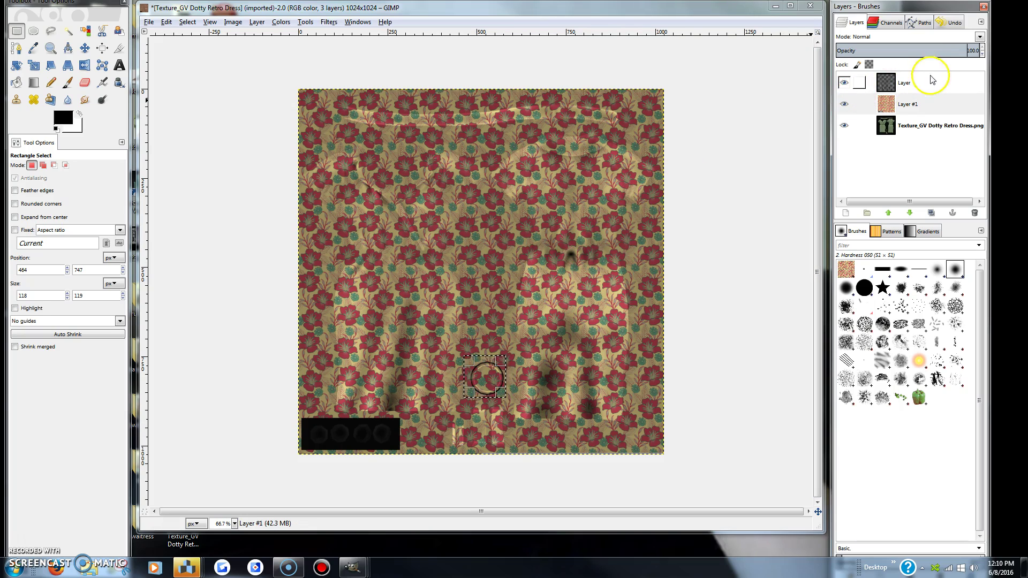
{"action": "left_click", "coordinate": [918, 85]}
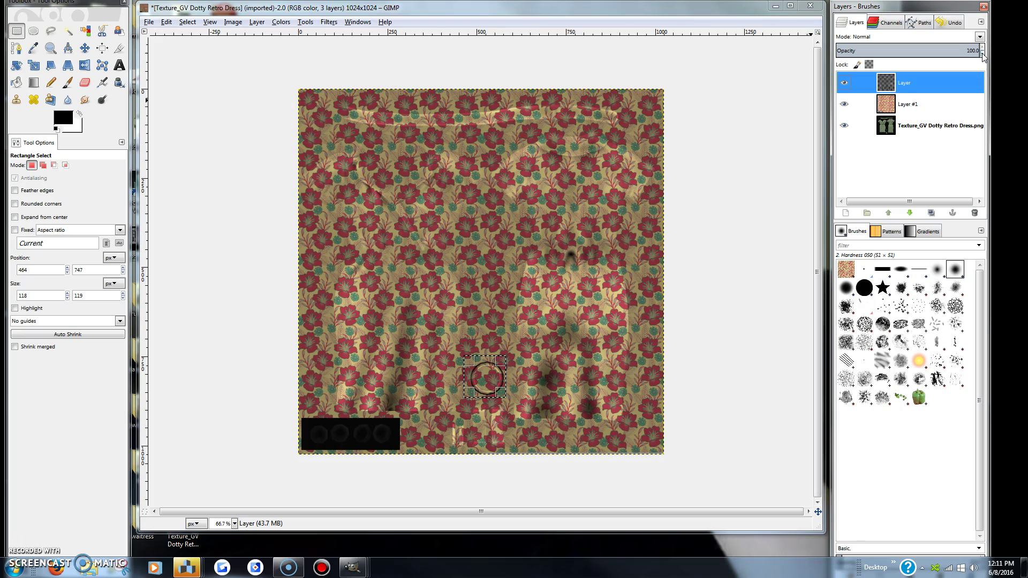
{"action": "left_click_drag", "start_coordinate": [983, 54], "coordinate": [982, 54]}
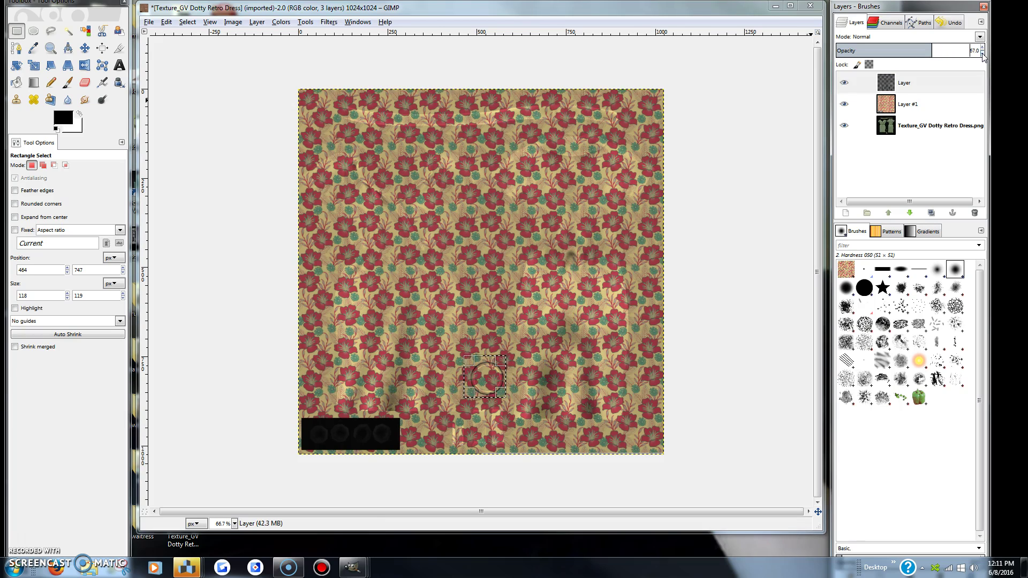
{"action": "left_click_drag", "start_coordinate": [984, 49], "coordinate": [983, 48]}
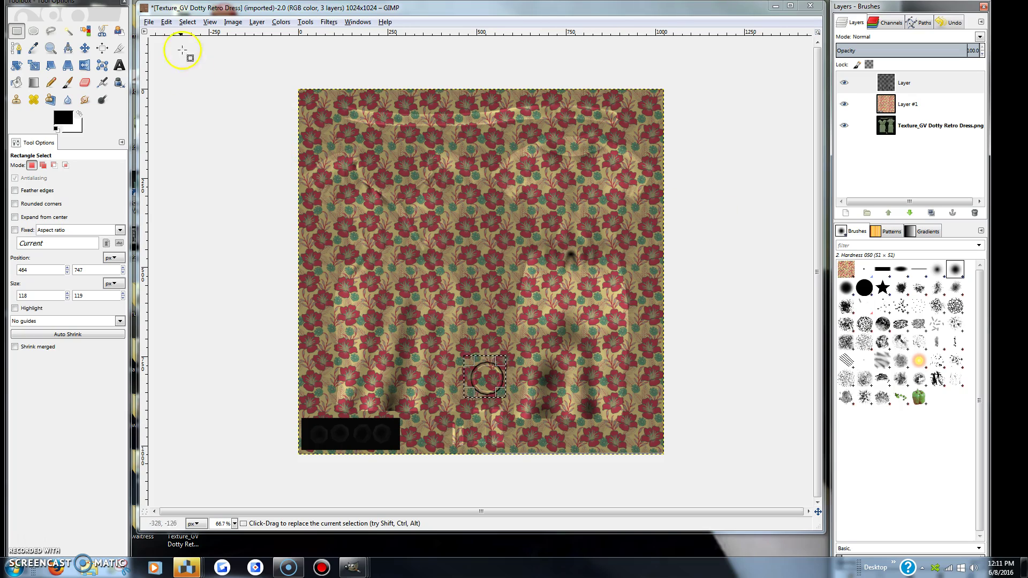
Drop the ring selection and export the texture to the Desktop as tutorialDress.png.
{"action": "left_click", "coordinate": [187, 22]}
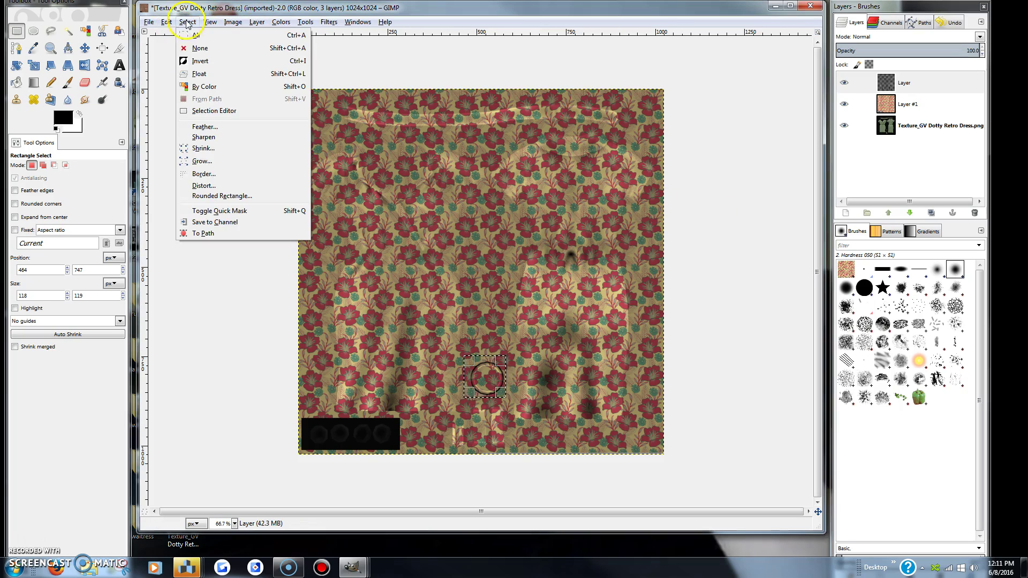
{"action": "left_click", "coordinate": [199, 48]}
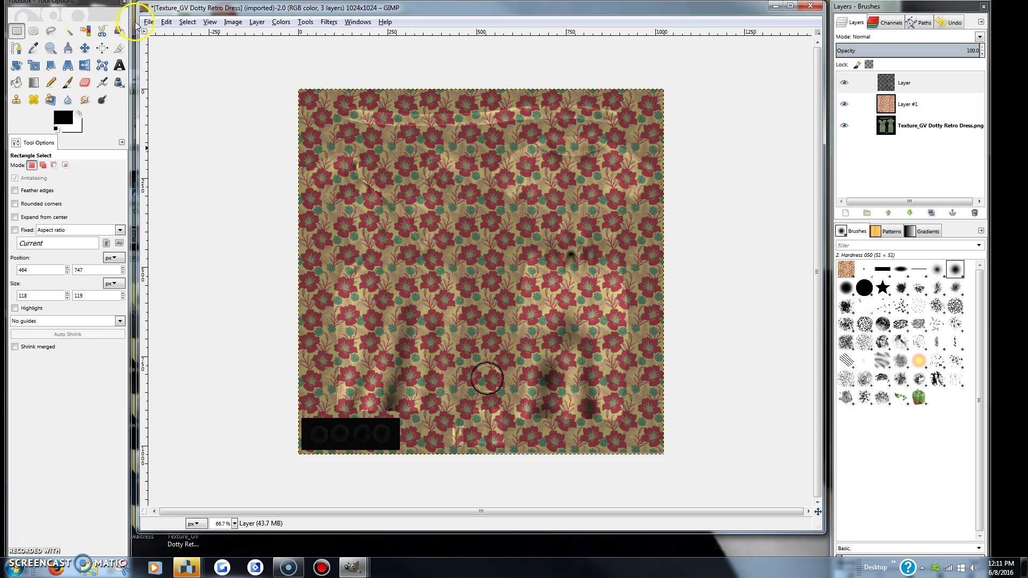
{"action": "left_click", "coordinate": [149, 24]}
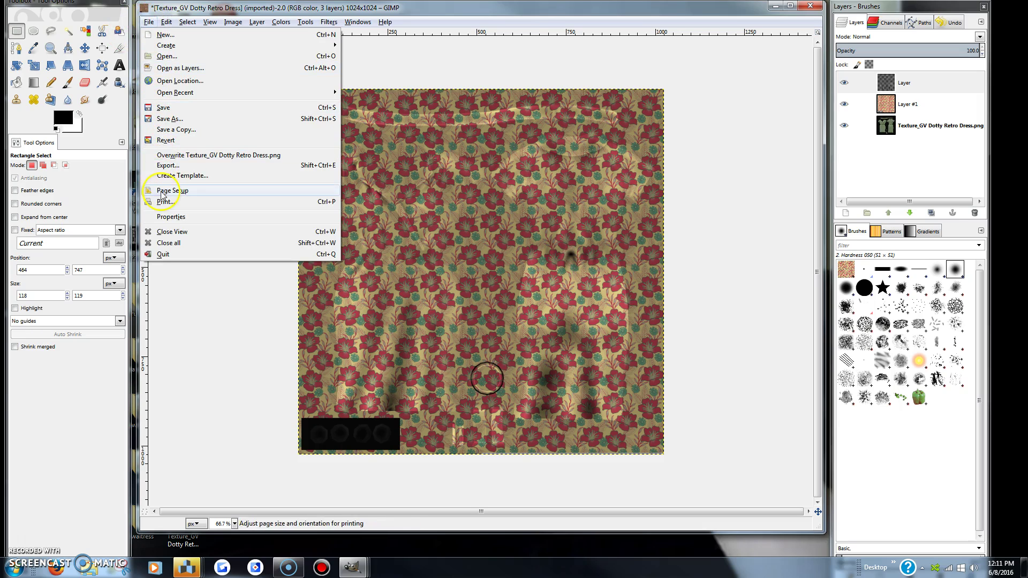
{"action": "left_click", "coordinate": [166, 169]}
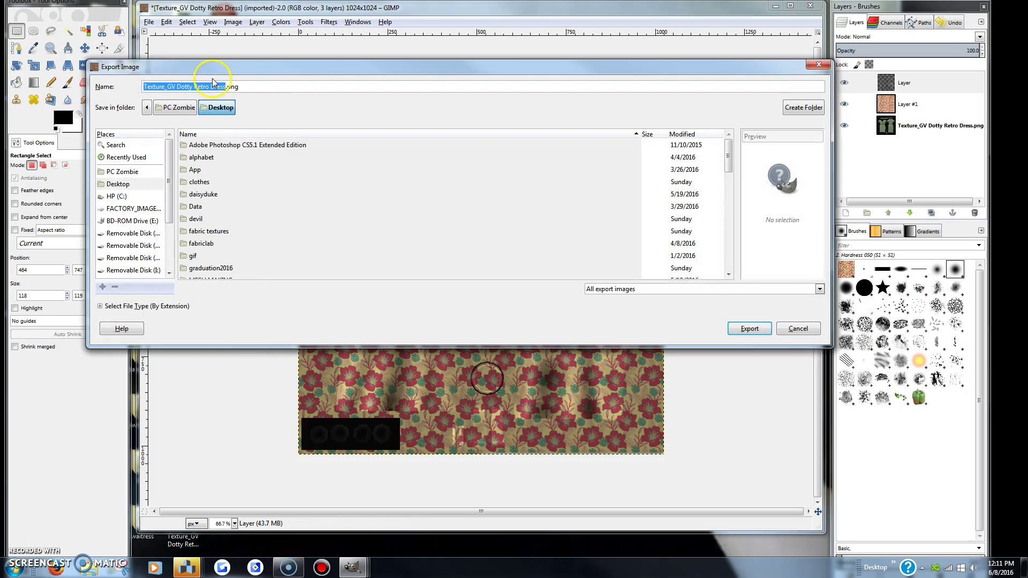
{"action": "left_click", "coordinate": [210, 86]}
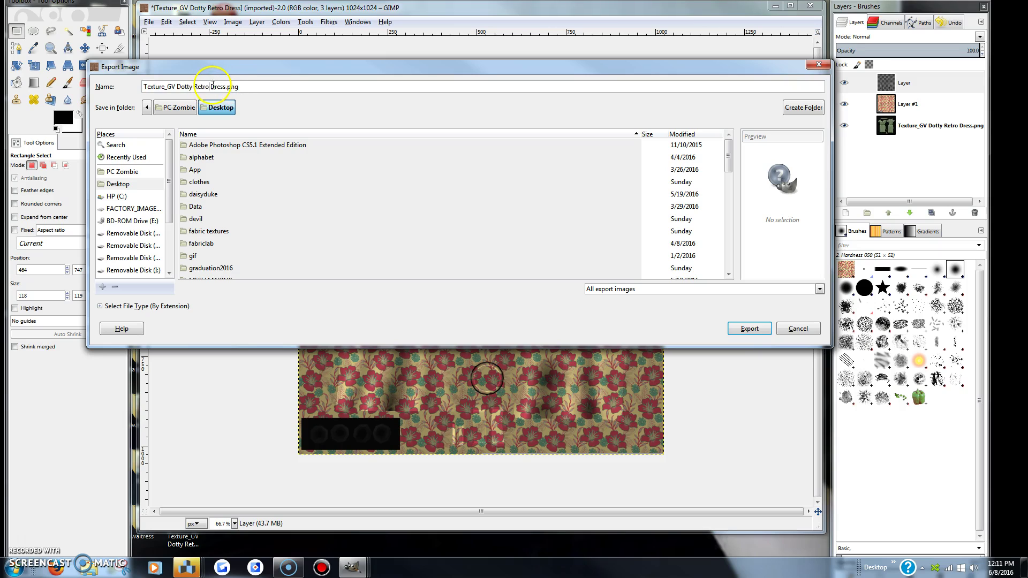
{"action": "key", "text": "shift+End"}
{"action": "left_click_drag", "start_coordinate": [210, 86], "coordinate": [119, 84]}
{"action": "type", "text": "tuto"}
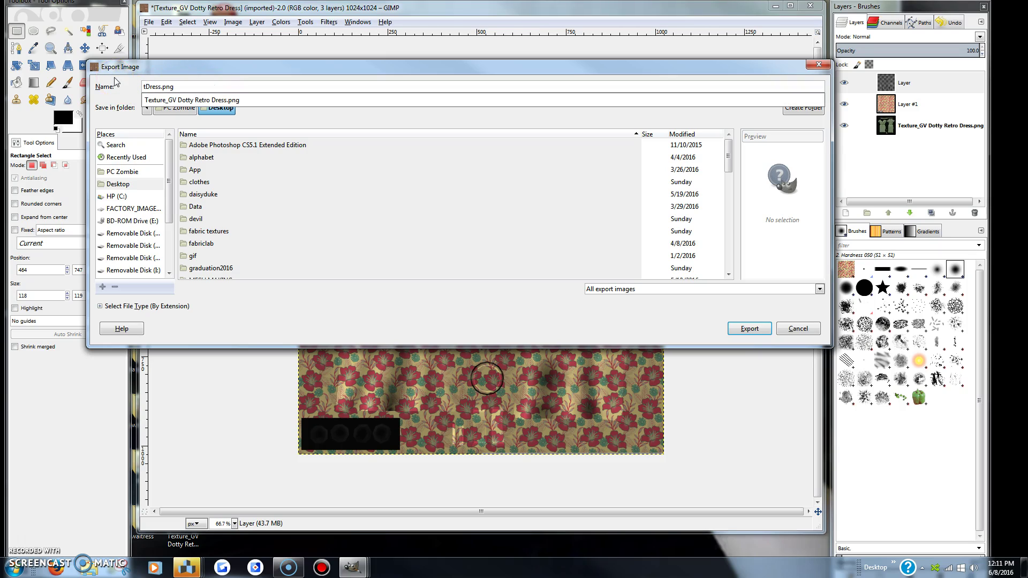
{"action": "type", "text": "rial"}
{"action": "left_click", "coordinate": [750, 332]}
{"action": "left_click", "coordinate": [749, 330]}
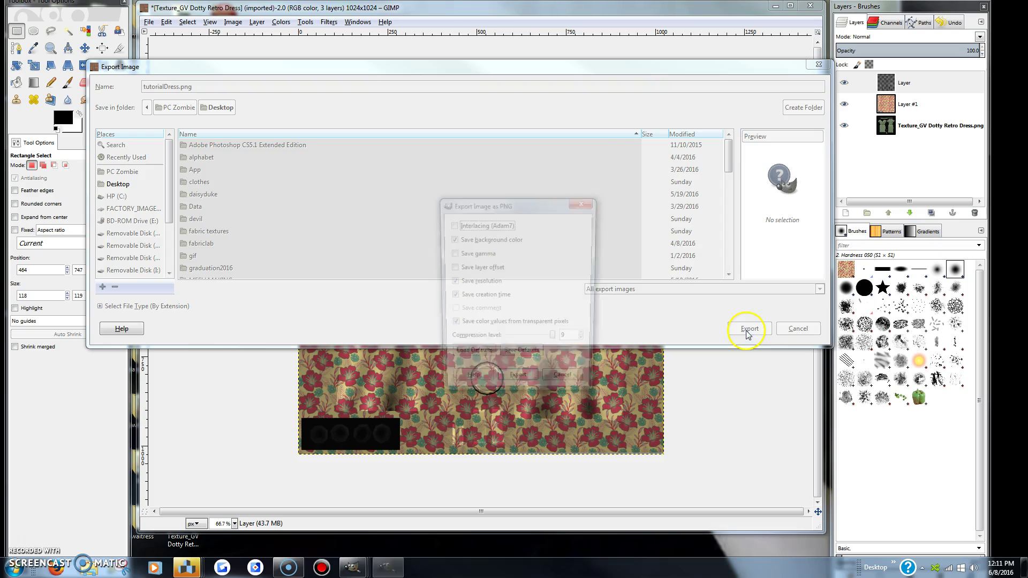
{"action": "left_click", "coordinate": [518, 384]}
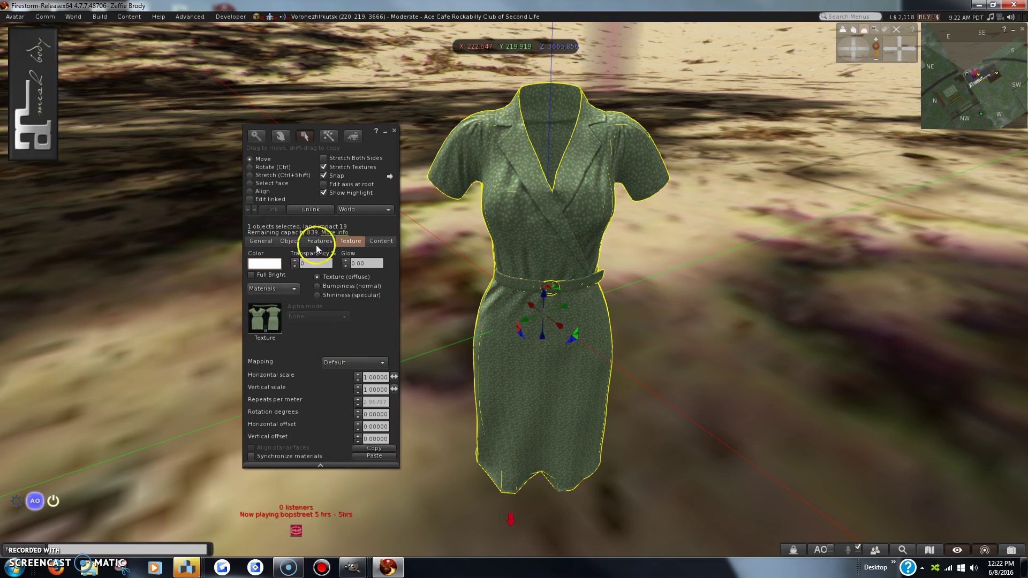
Load tutorialDress.png from the Desktop as a local texture and apply it to the dress.
{"action": "left_click", "coordinate": [268, 322]}
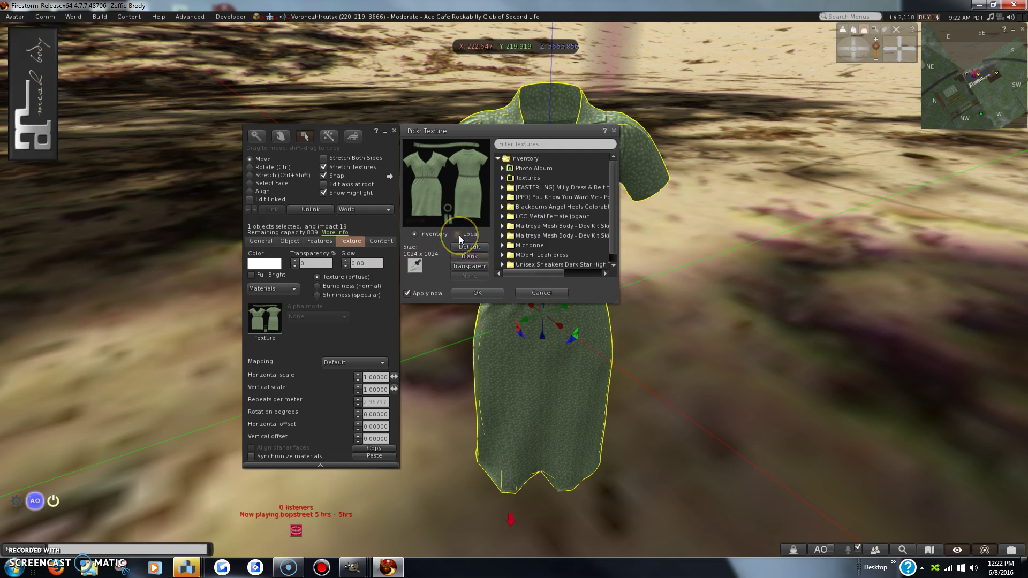
{"action": "left_click", "coordinate": [458, 235]}
{"action": "left_click", "coordinate": [459, 248]}
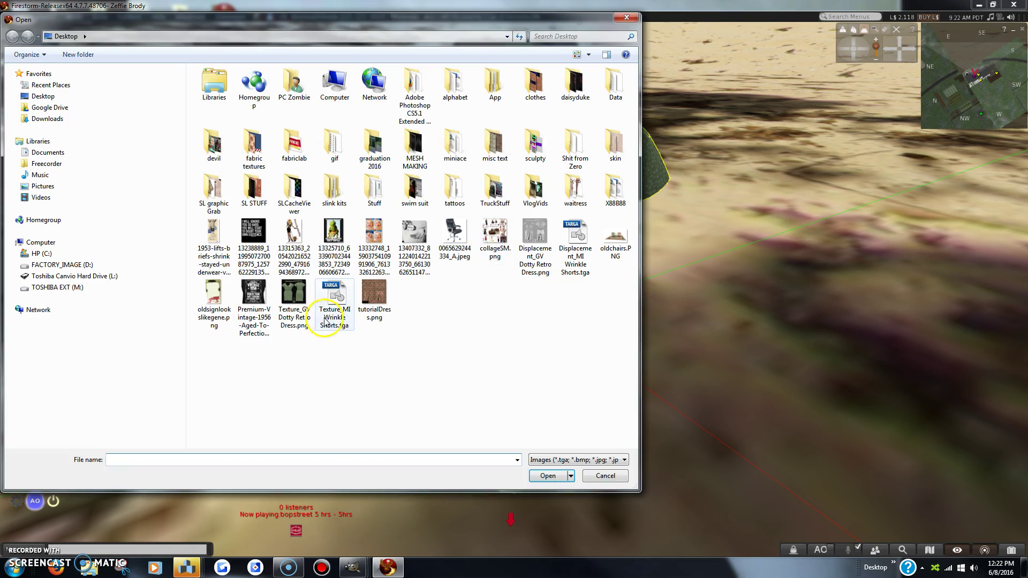
{"action": "left_click", "coordinate": [377, 300]}
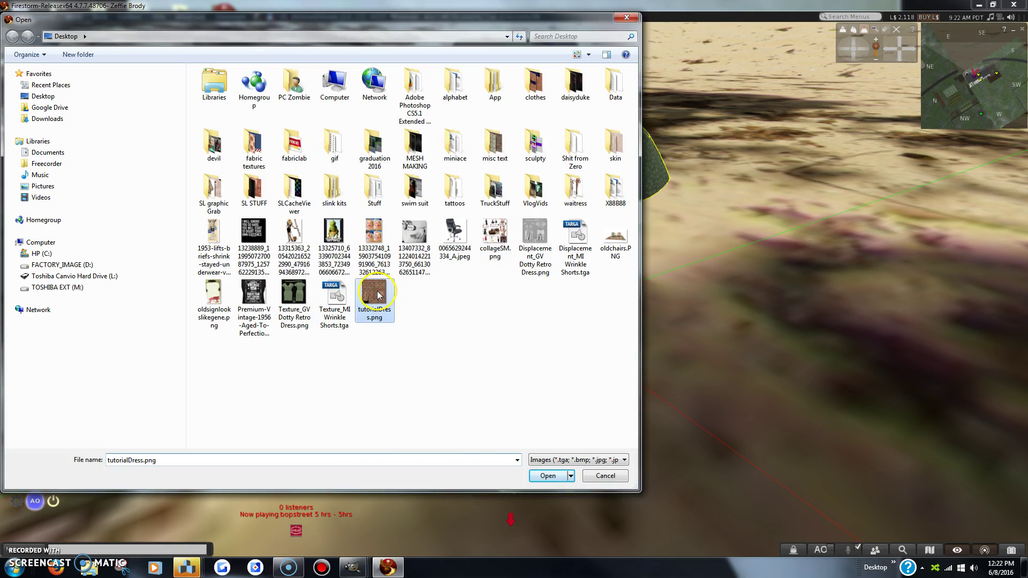
{"action": "left_click", "coordinate": [546, 475]}
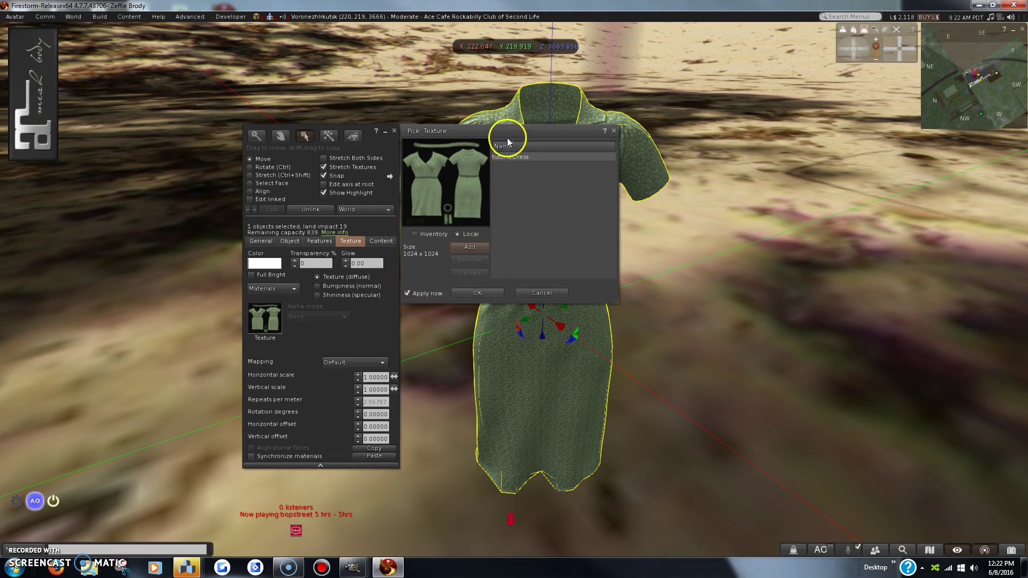
{"action": "left_click", "coordinate": [503, 158]}
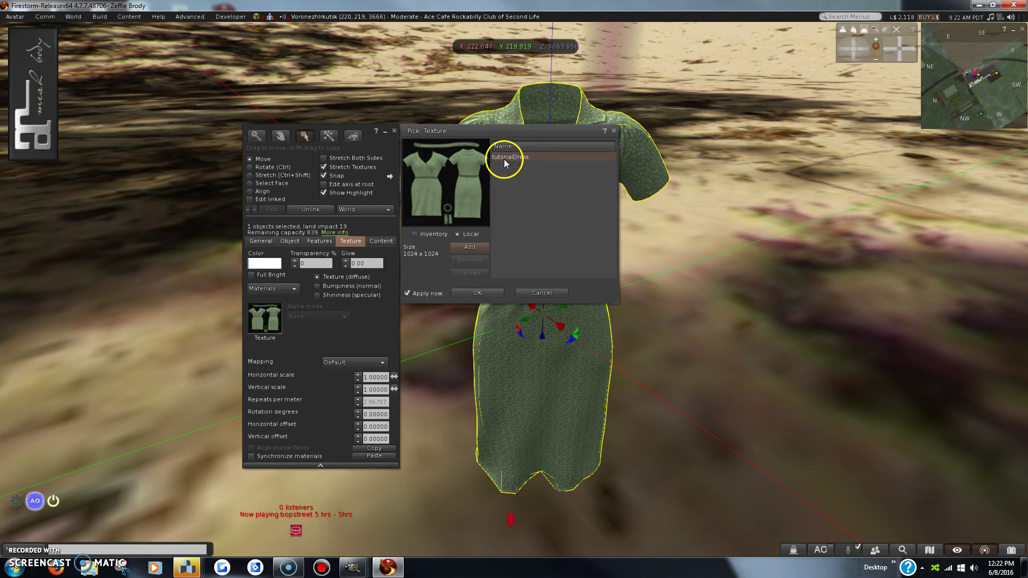
Confirm the texture, set the dress's Alpha mode to None, and close the build panel.
{"action": "left_click", "coordinate": [481, 293]}
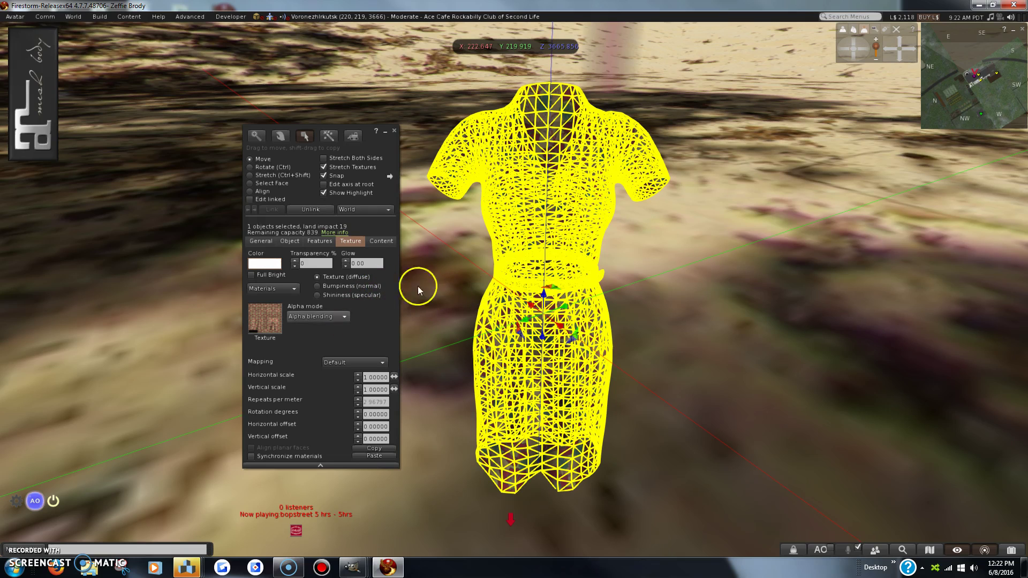
{"action": "left_click", "coordinate": [343, 317]}
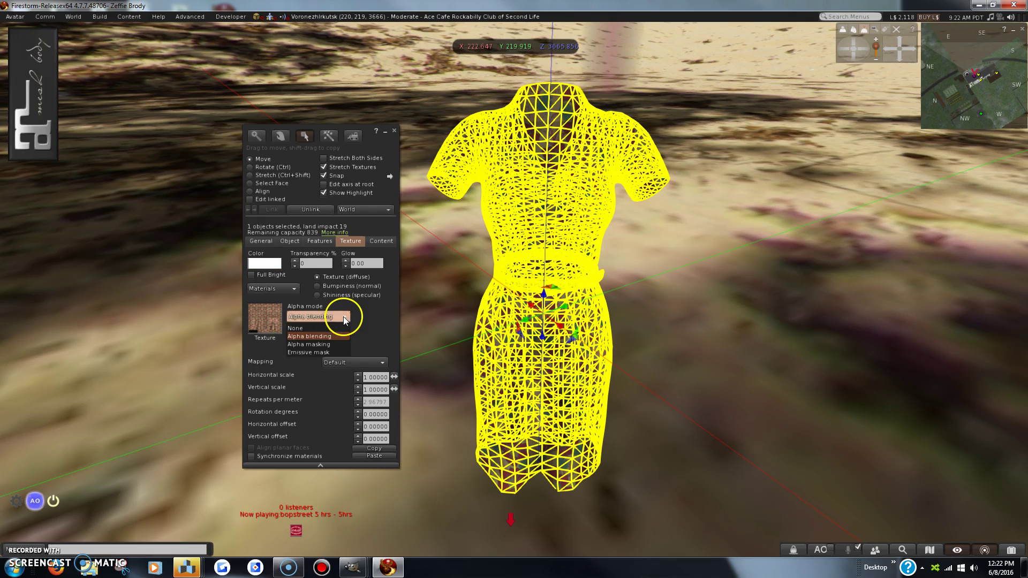
{"action": "left_click", "coordinate": [330, 328]}
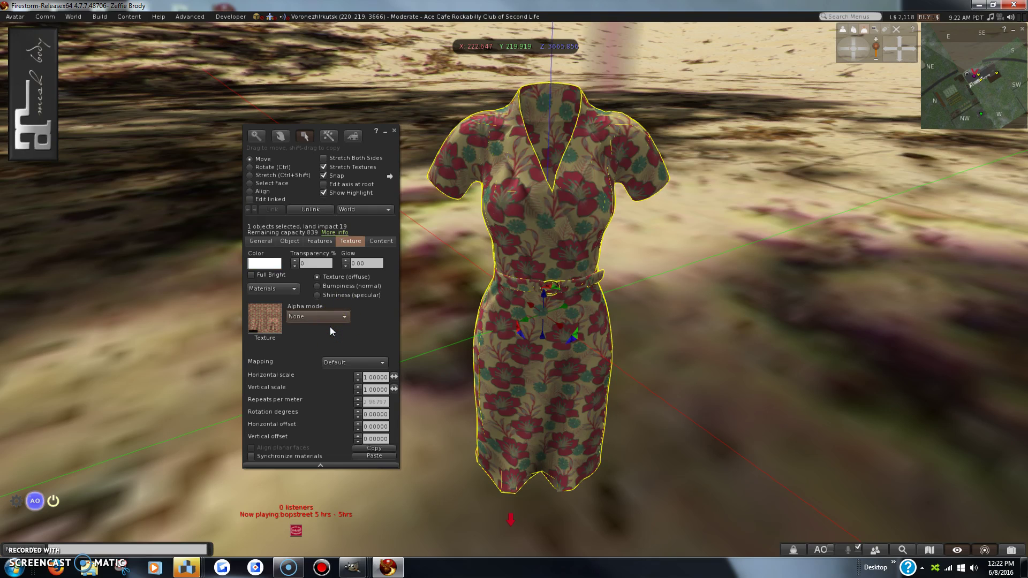
{"action": "left_click", "coordinate": [394, 130]}
Orbit and zoom the camera to view the textured dress from the front.
{"action": "scroll", "coordinate": [614, 348], "scroll_direction": "up", "scroll_amount": 3}
{"action": "scroll", "coordinate": [610, 348], "scroll_direction": "down", "scroll_amount": 3}
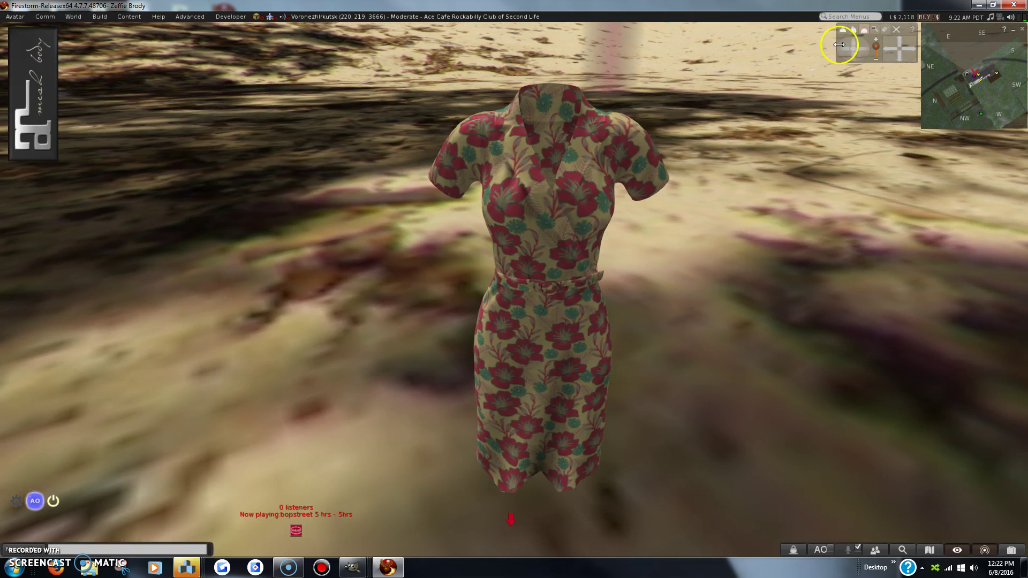
{"action": "left_click_drag", "start_coordinate": [839, 45], "coordinate": [843, 50]}
{"action": "left_click", "coordinate": [549, 374]}
{"action": "left_click", "coordinate": [569, 358], "text": "alt"}
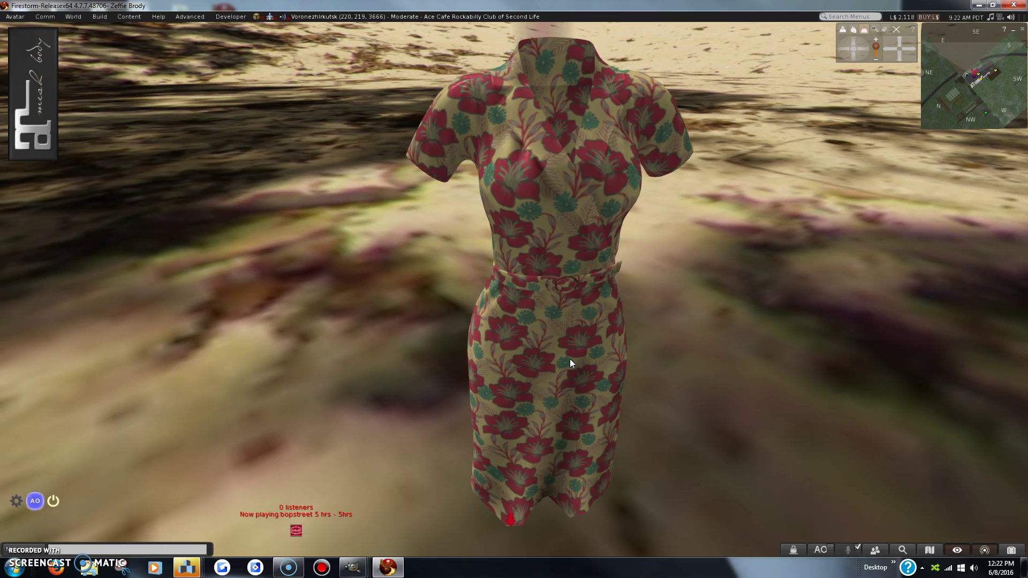
{"action": "left_click", "coordinate": [355, 571]}
{"action": "left_click", "coordinate": [345, 514]}
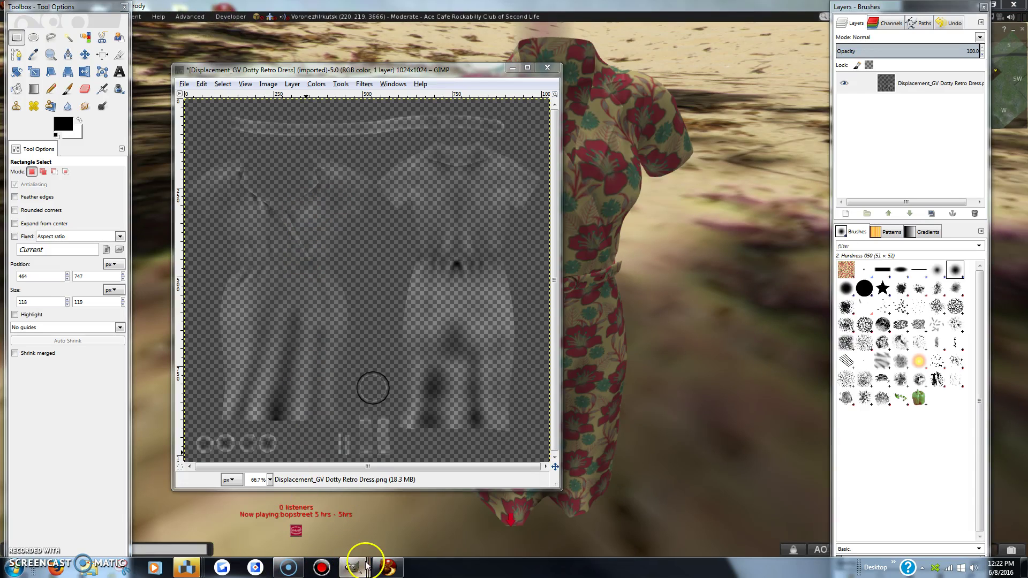
{"action": "left_click", "coordinate": [353, 567]}
{"action": "left_click", "coordinate": [231, 528]}
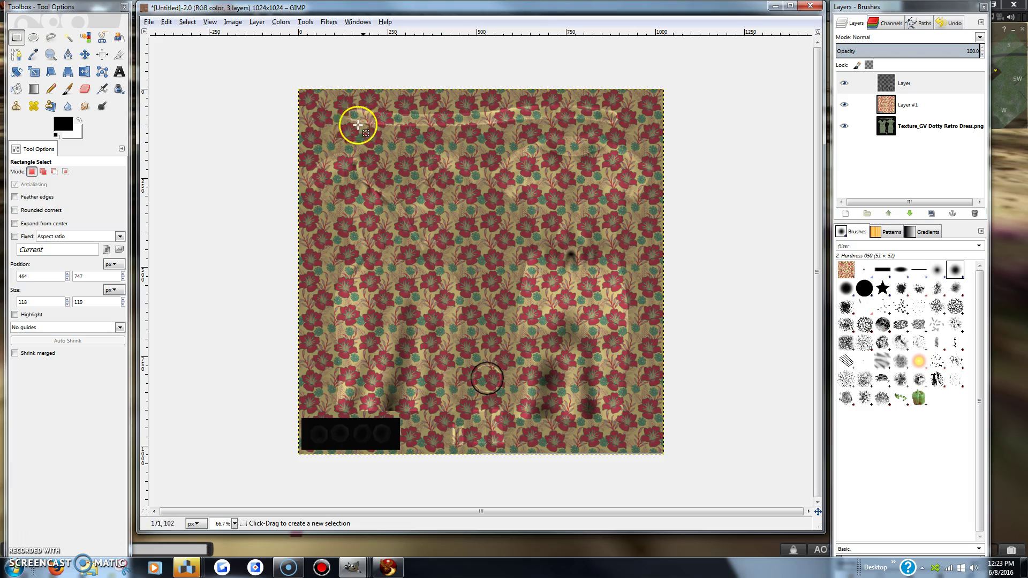
{"action": "left_click", "coordinate": [774, 9]}
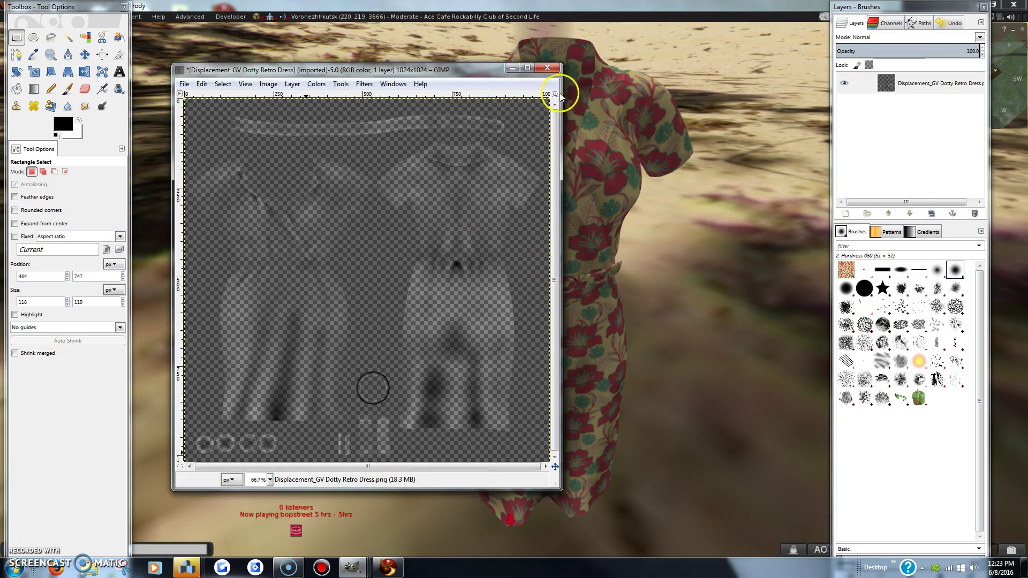
{"action": "left_click", "coordinate": [522, 70]}
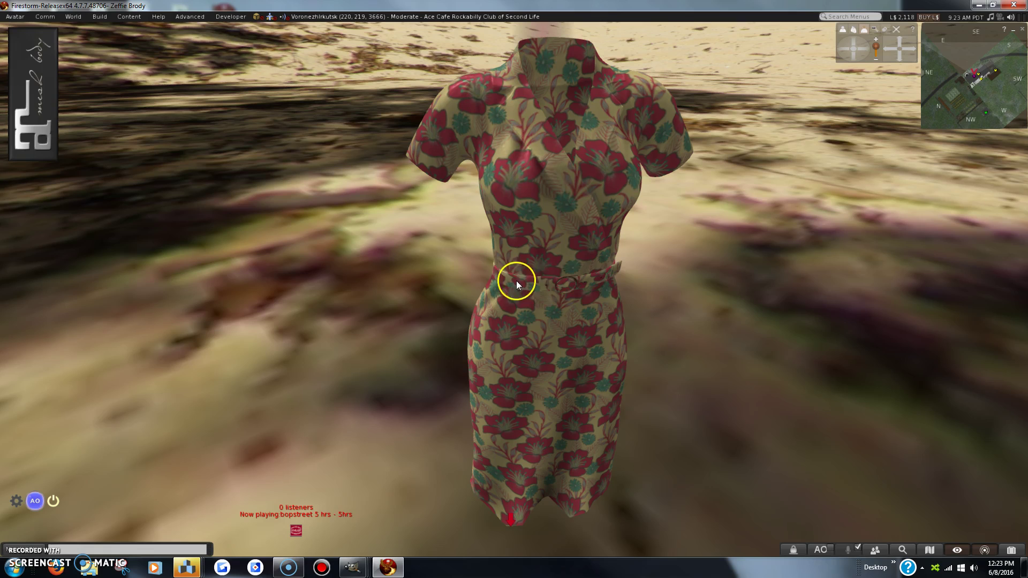
Pull the camera back and orbit around the floral dress to inspect it from several sides.
{"action": "left_click", "coordinate": [663, 296]}
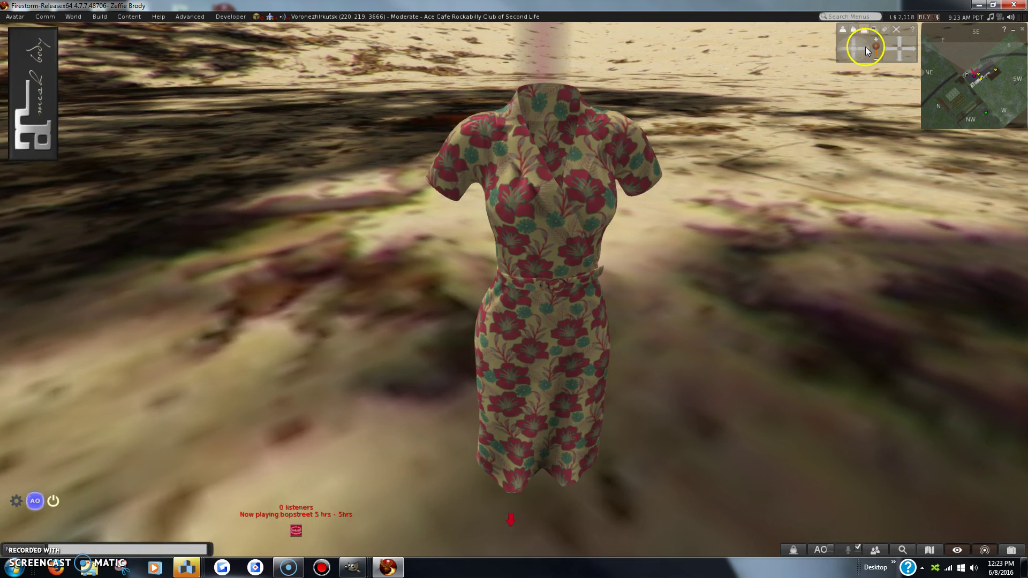
{"action": "left_click_drag", "start_coordinate": [865, 46], "coordinate": [865, 50]}
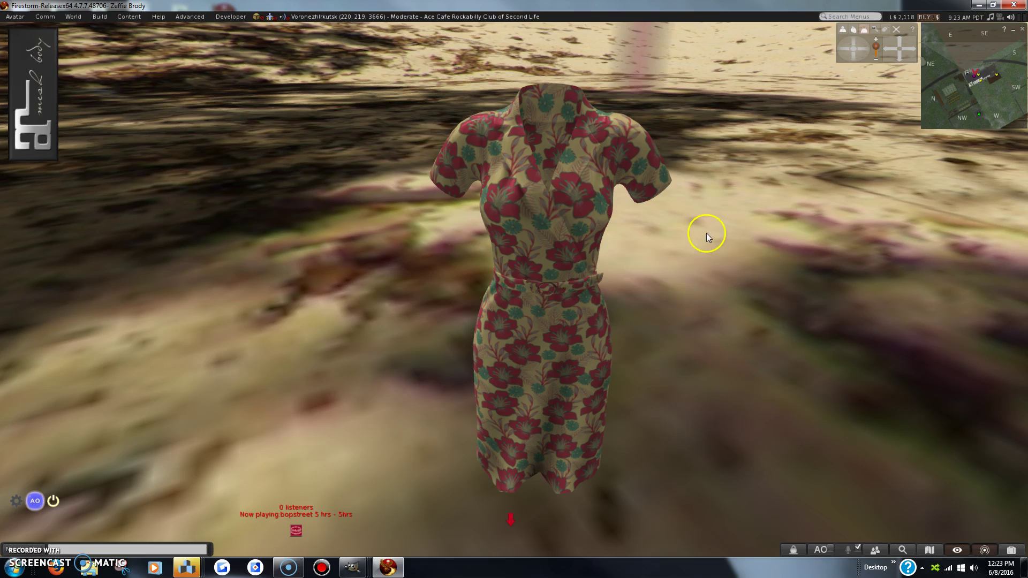
{"action": "left_click_drag", "start_coordinate": [840, 47], "coordinate": [837, 59]}
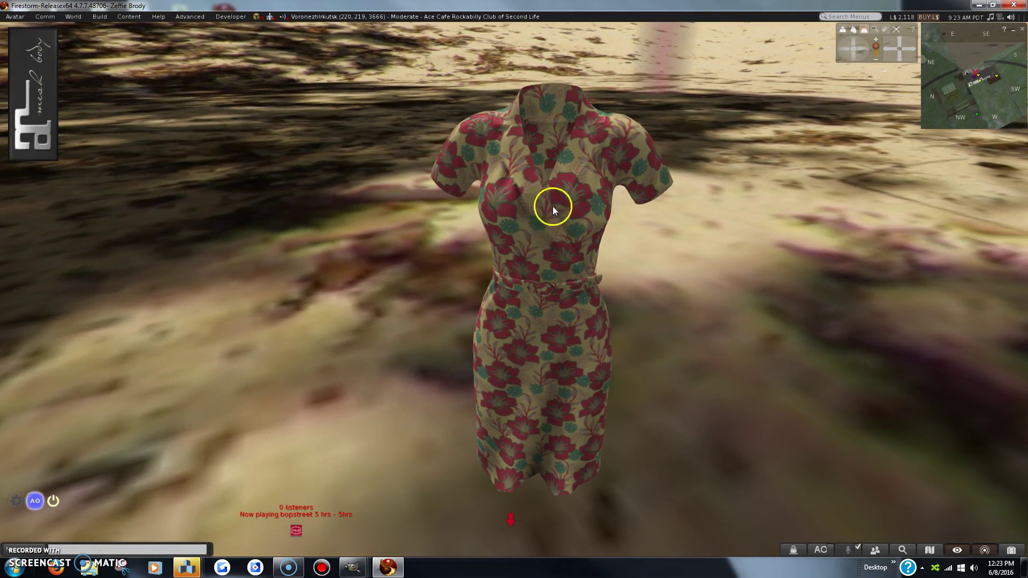
{"action": "mouse_move", "coordinate": [541, 227]}
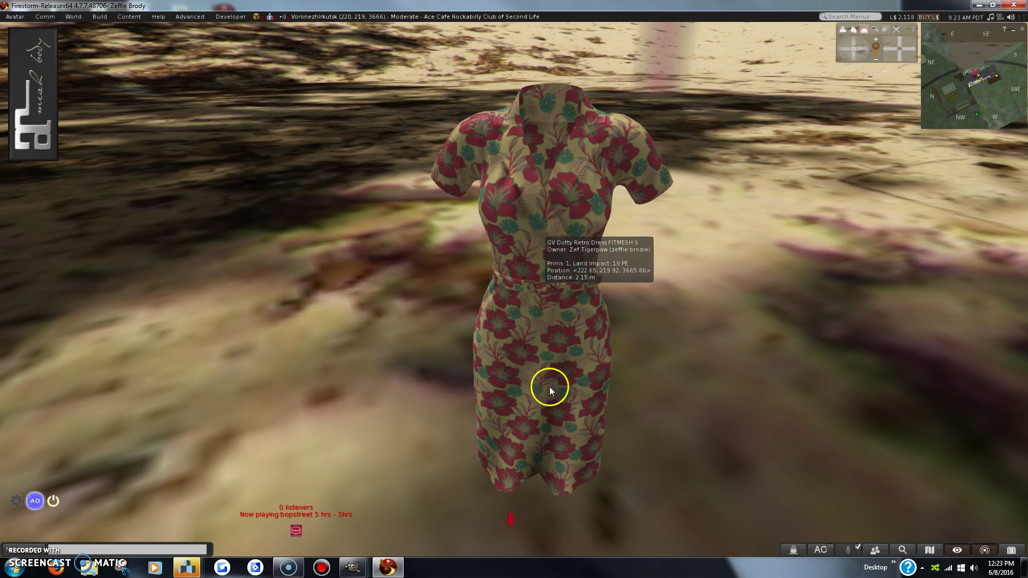
{"action": "mouse_move", "coordinate": [698, 315]}
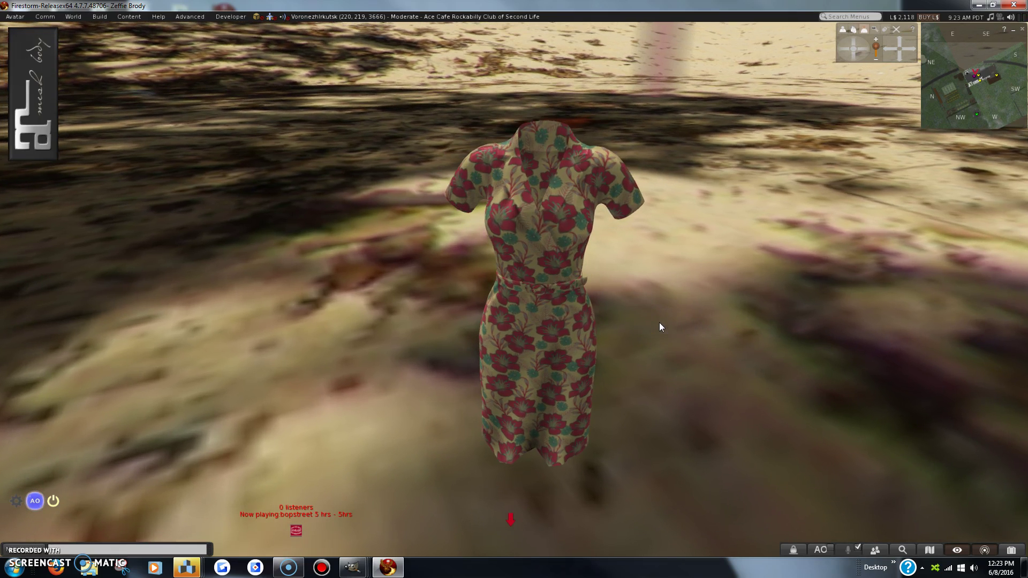
Orbit the camera around the floral-textured dress until the beach and sea appear behind it.
{"action": "left_click_drag", "start_coordinate": [844, 48], "coordinate": [865, 49]}
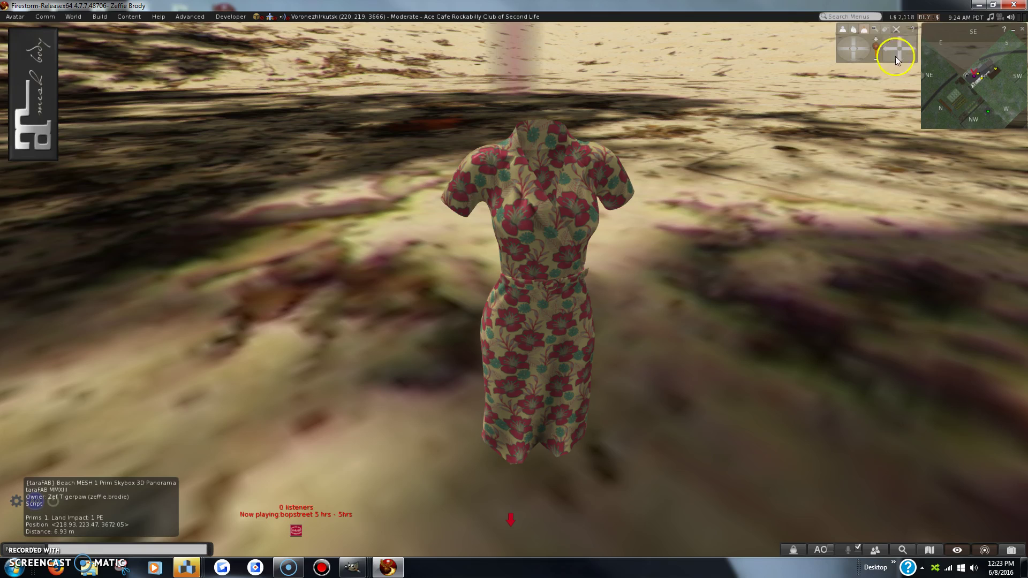
{"action": "left_click_drag", "start_coordinate": [861, 50], "coordinate": [853, 57]}
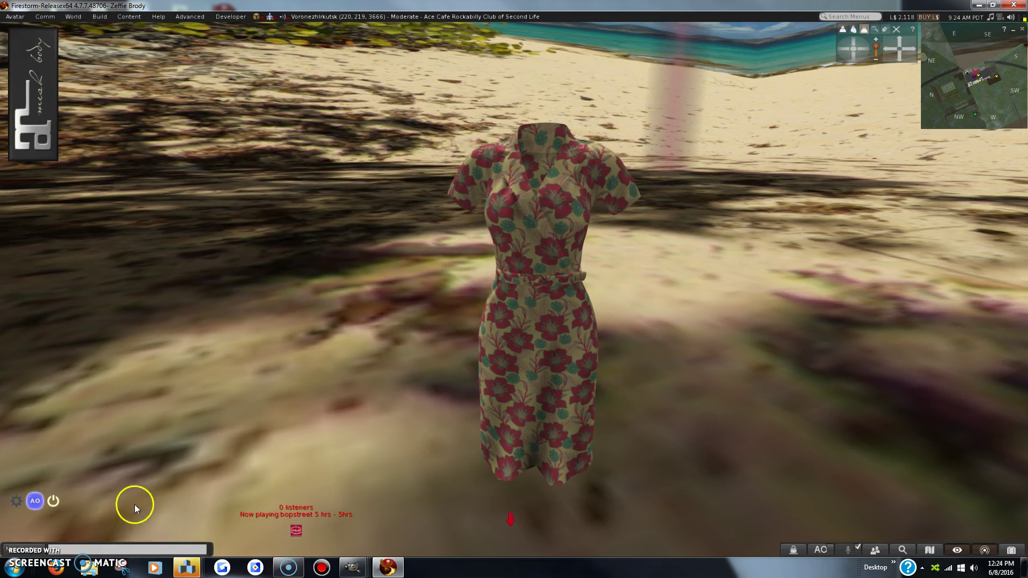